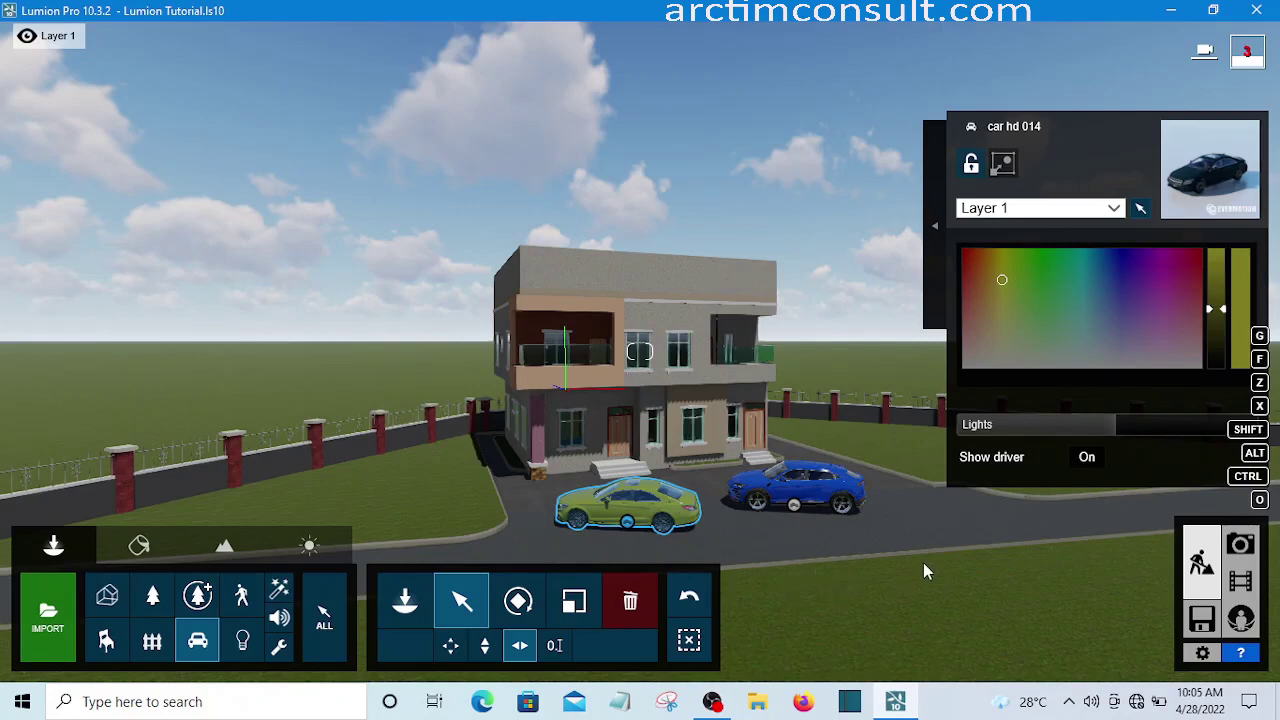
key("ctrl+z")
left_click(620, 525)
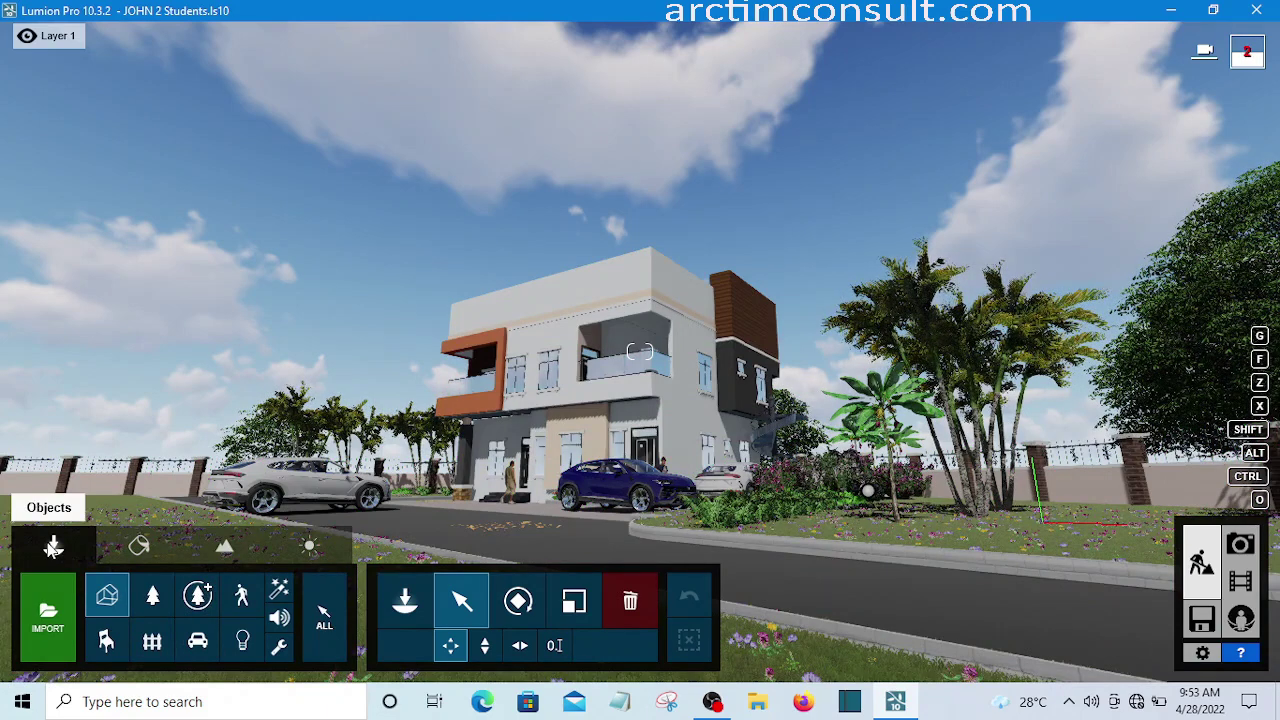
left_click(197, 640)
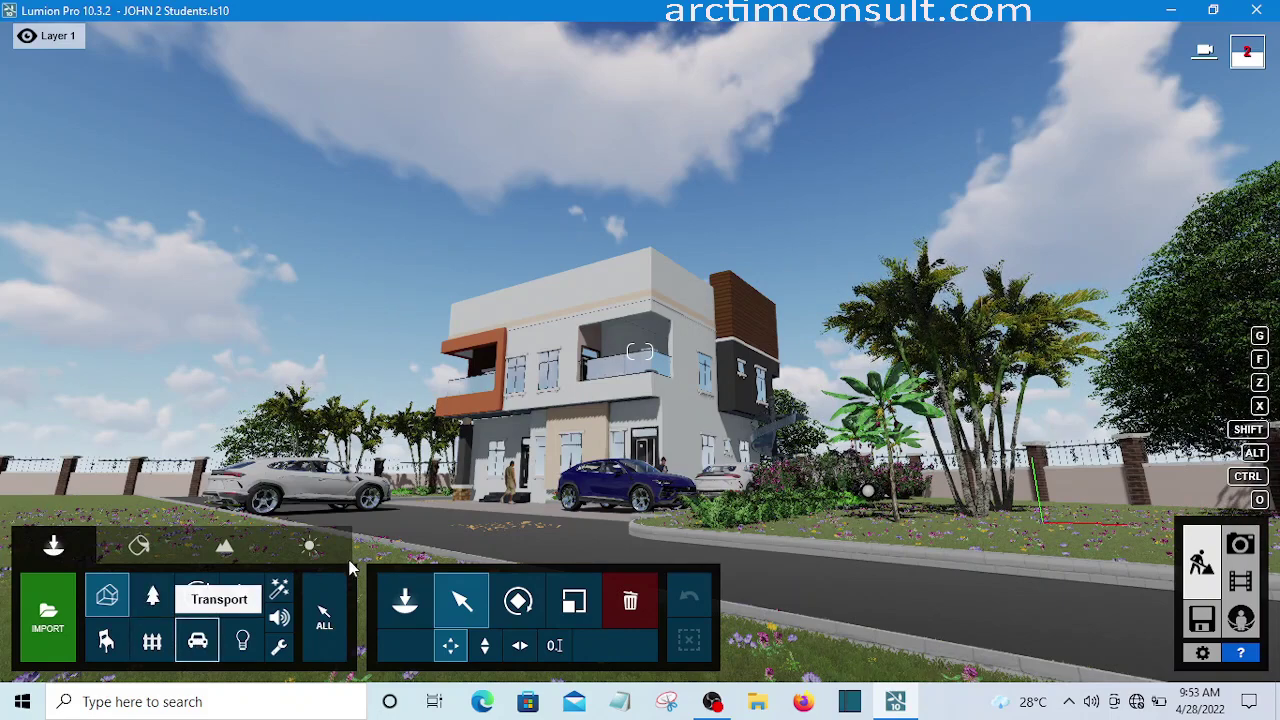
left_click(984, 633)
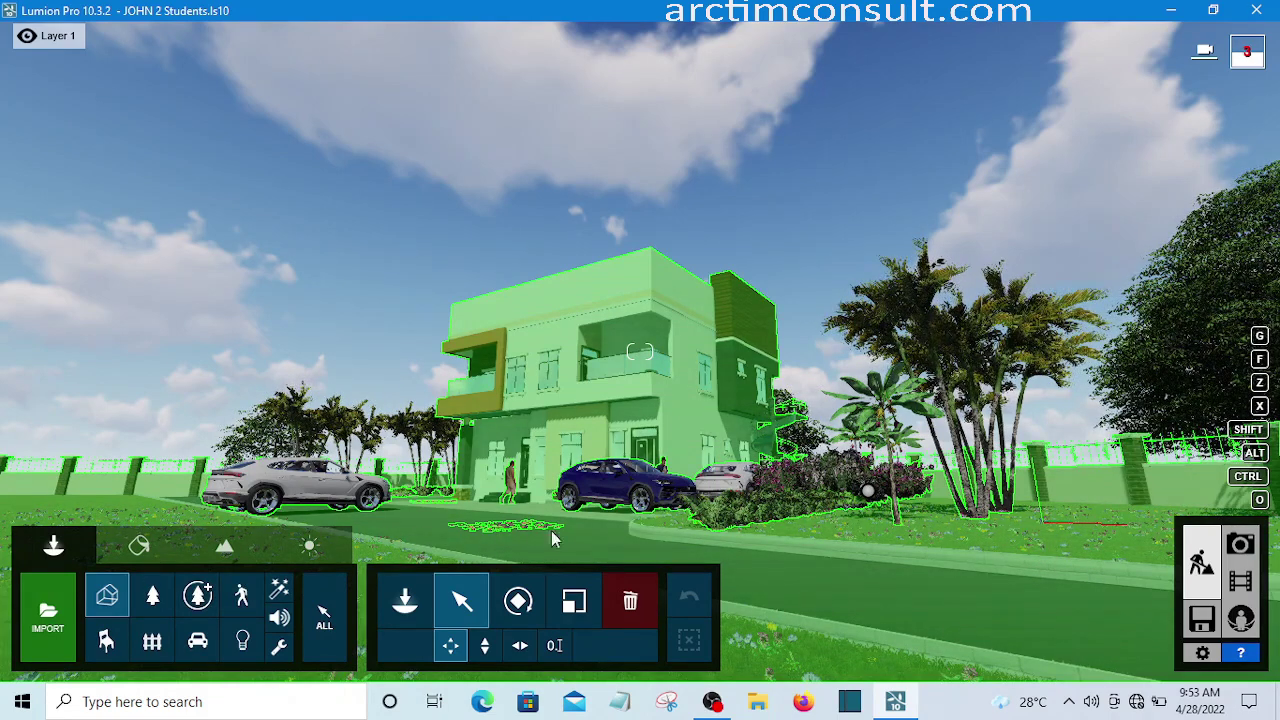
- Turn off the landscape grass for the whole scene
left_click(224, 550)
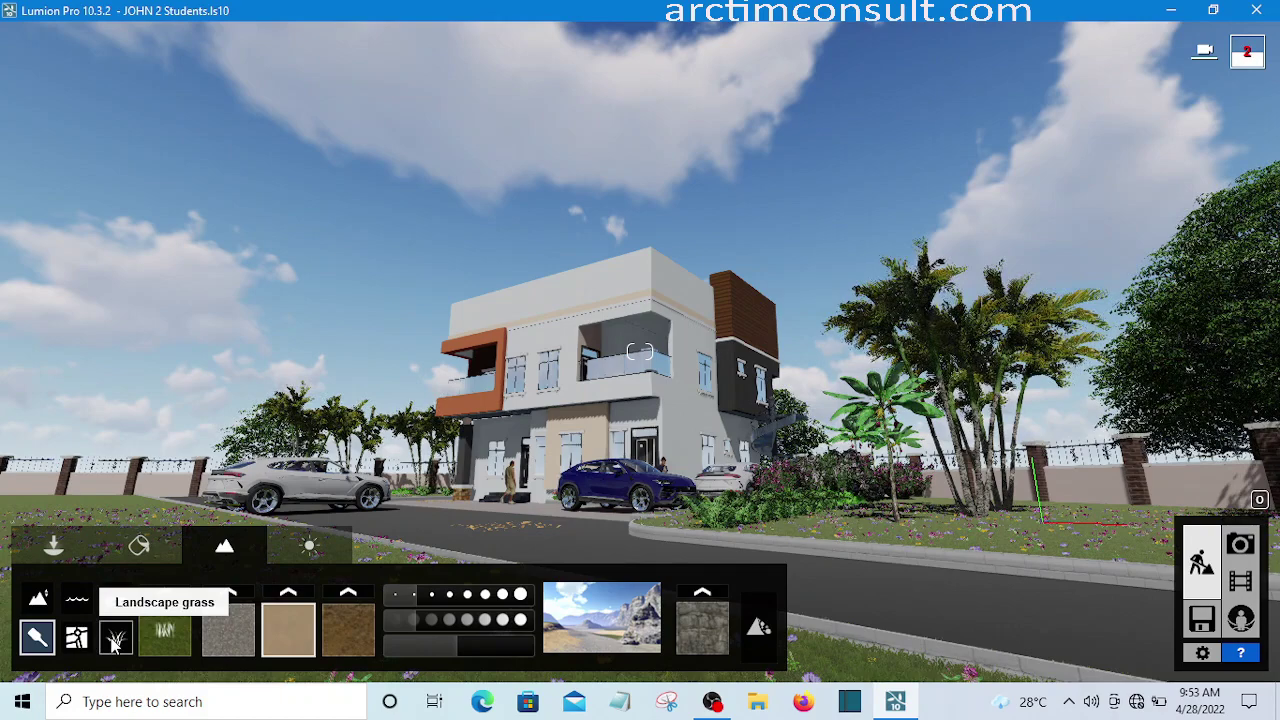
left_click(115, 643)
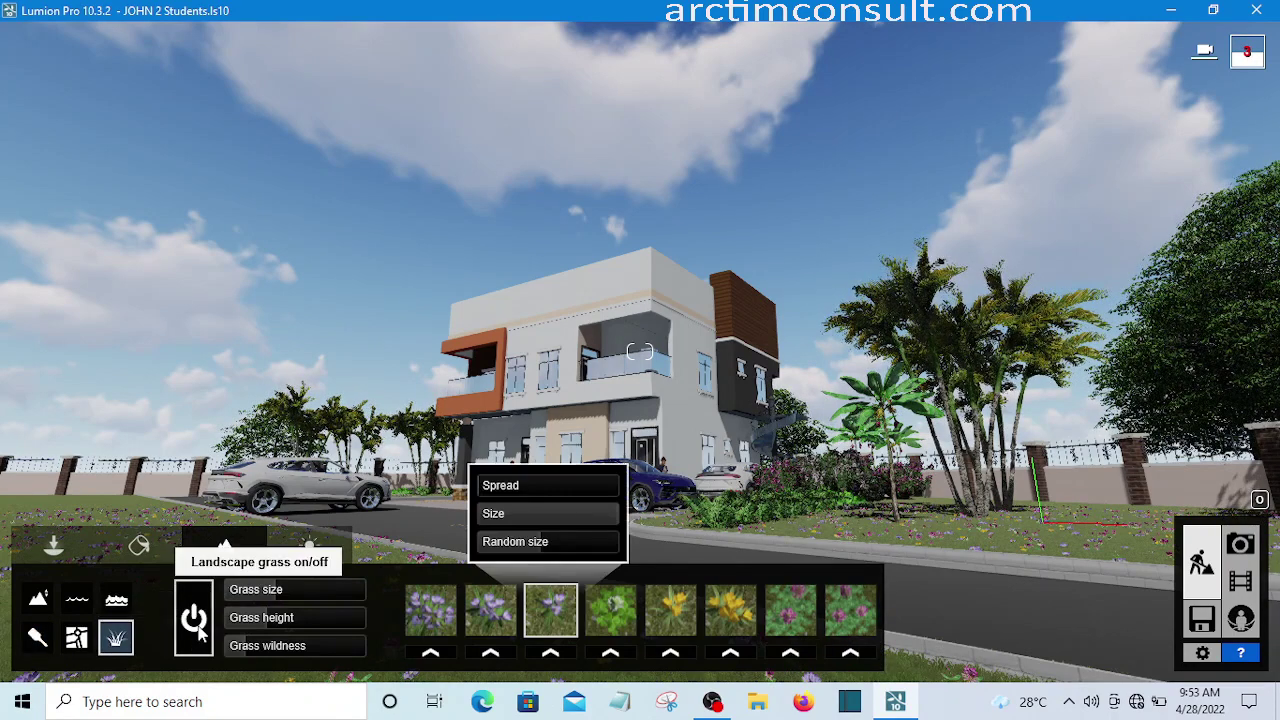
left_click(197, 628)
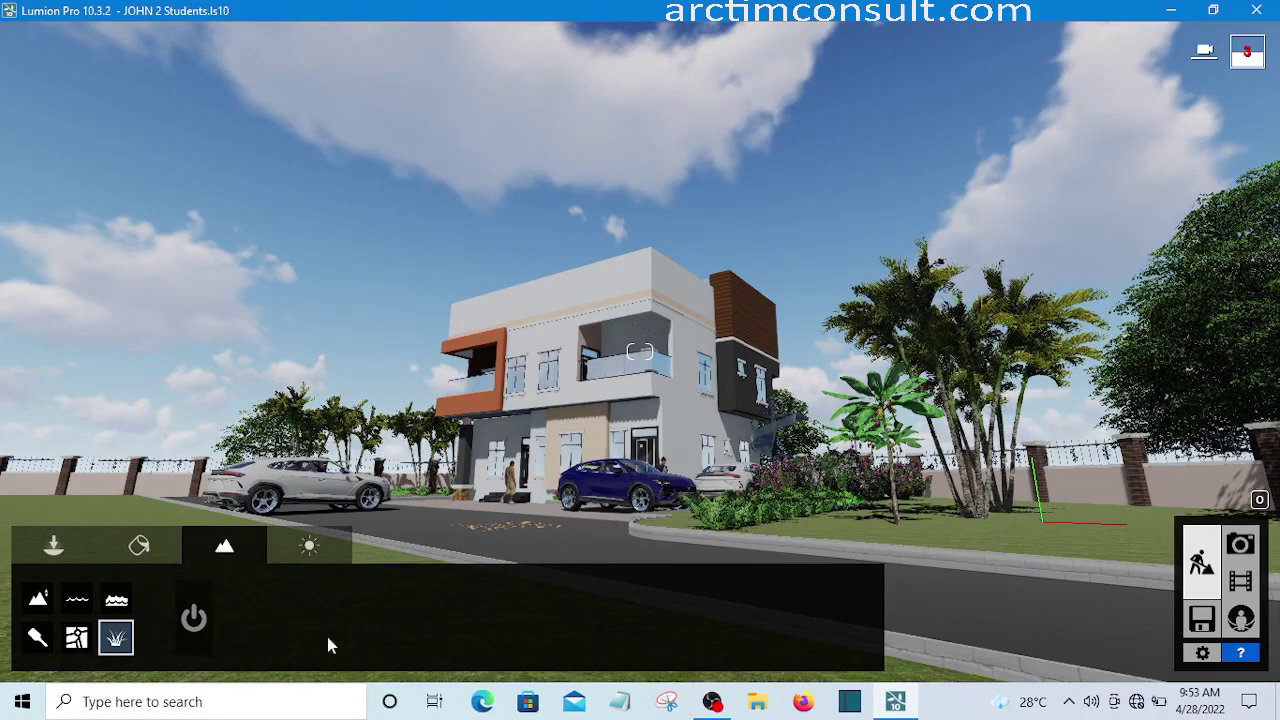
- Select the white SUV standing alone on the driveway and change its body colour to bright red
left_click(54, 547)
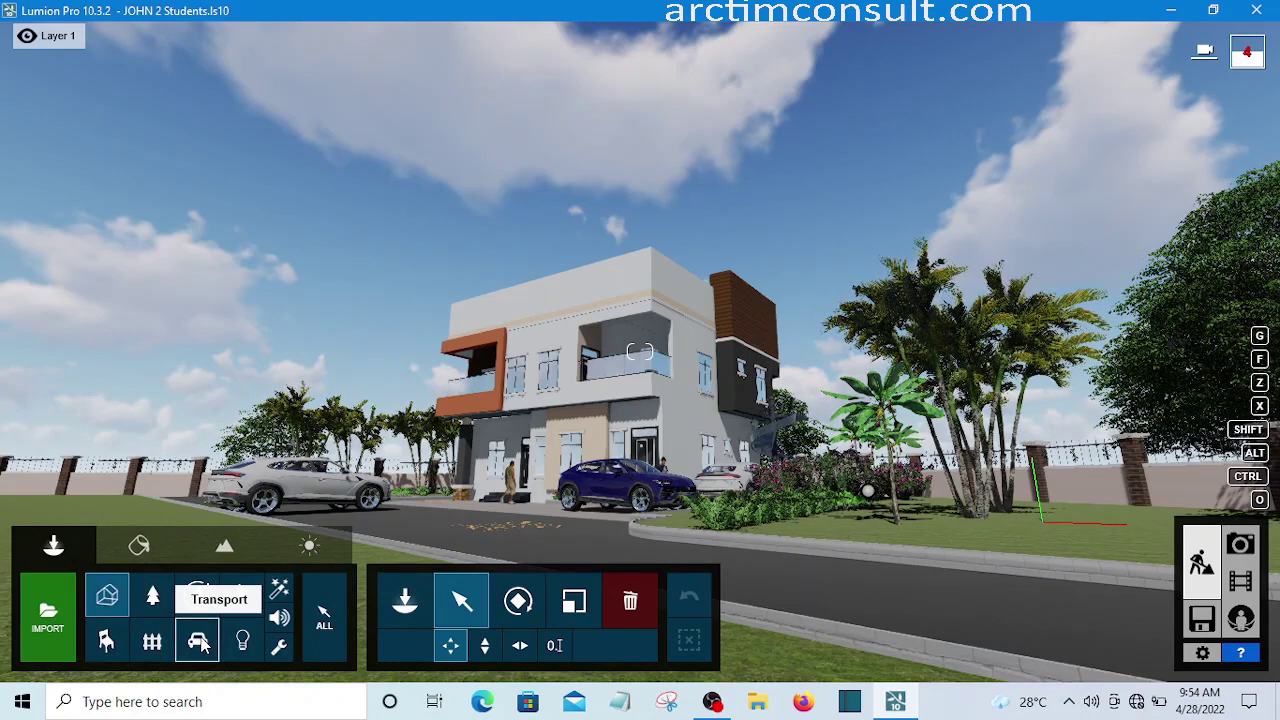
left_click(201, 643)
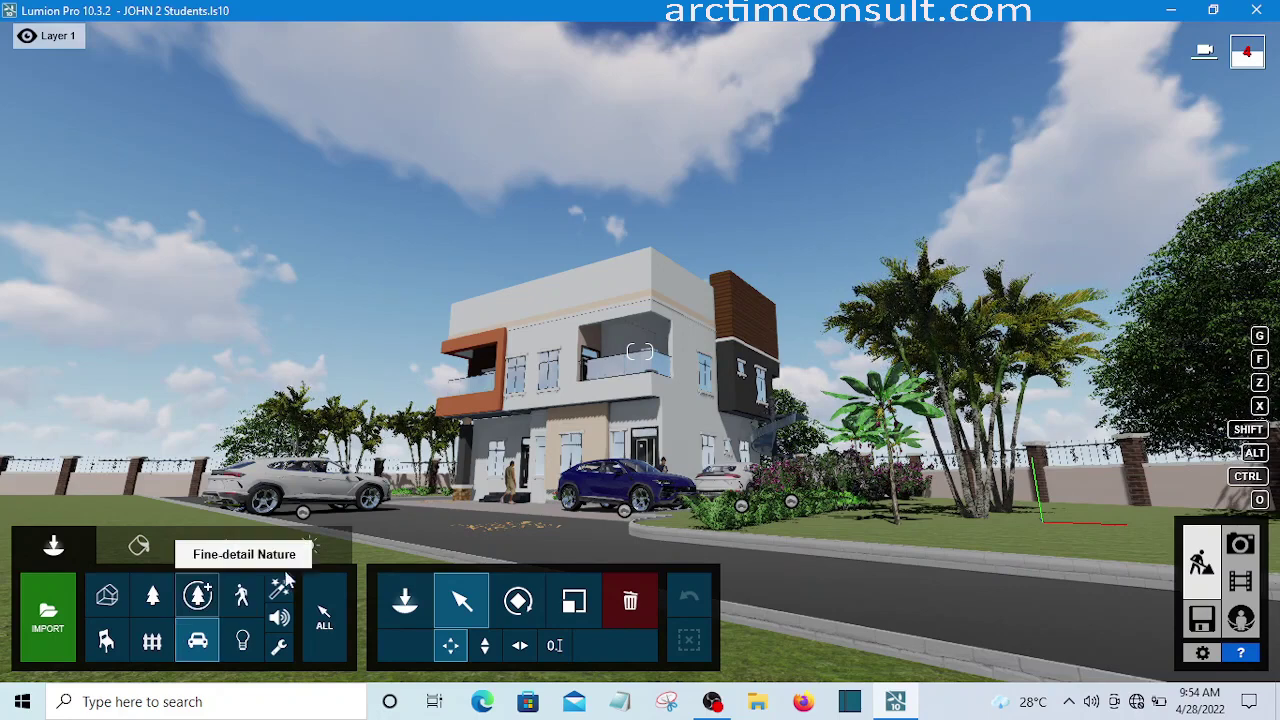
left_click(347, 497)
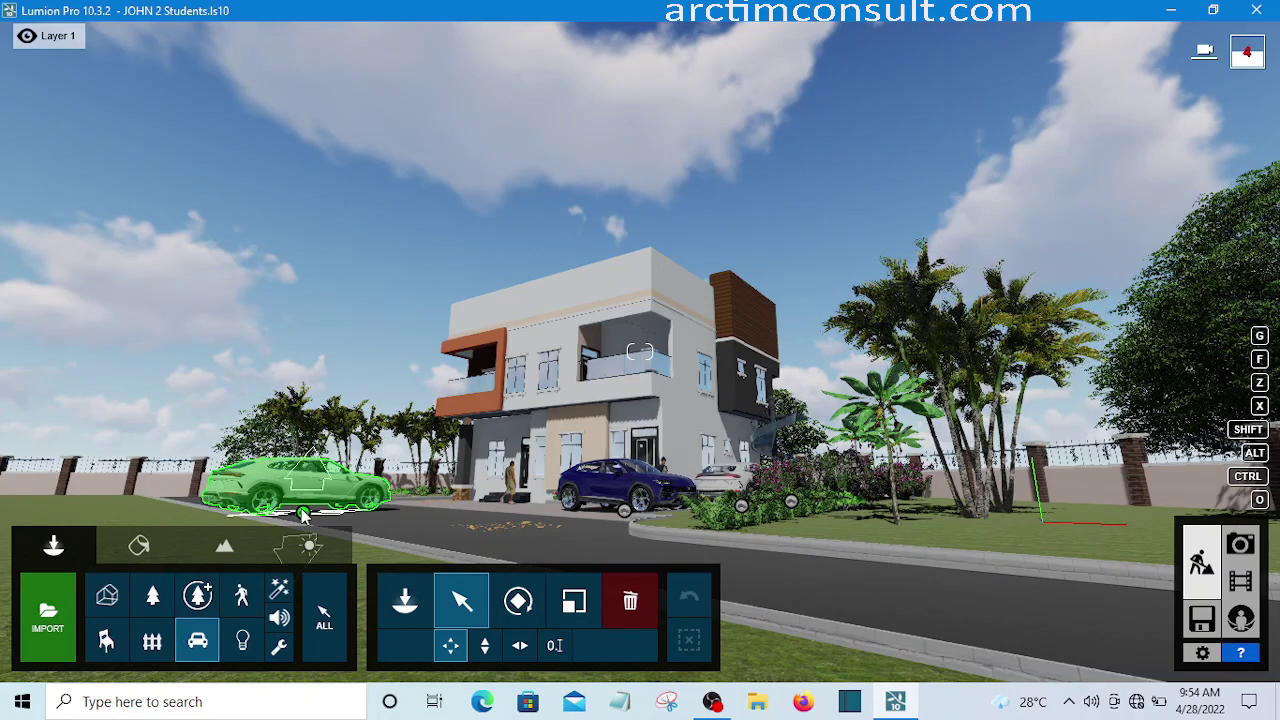
left_click(304, 513)
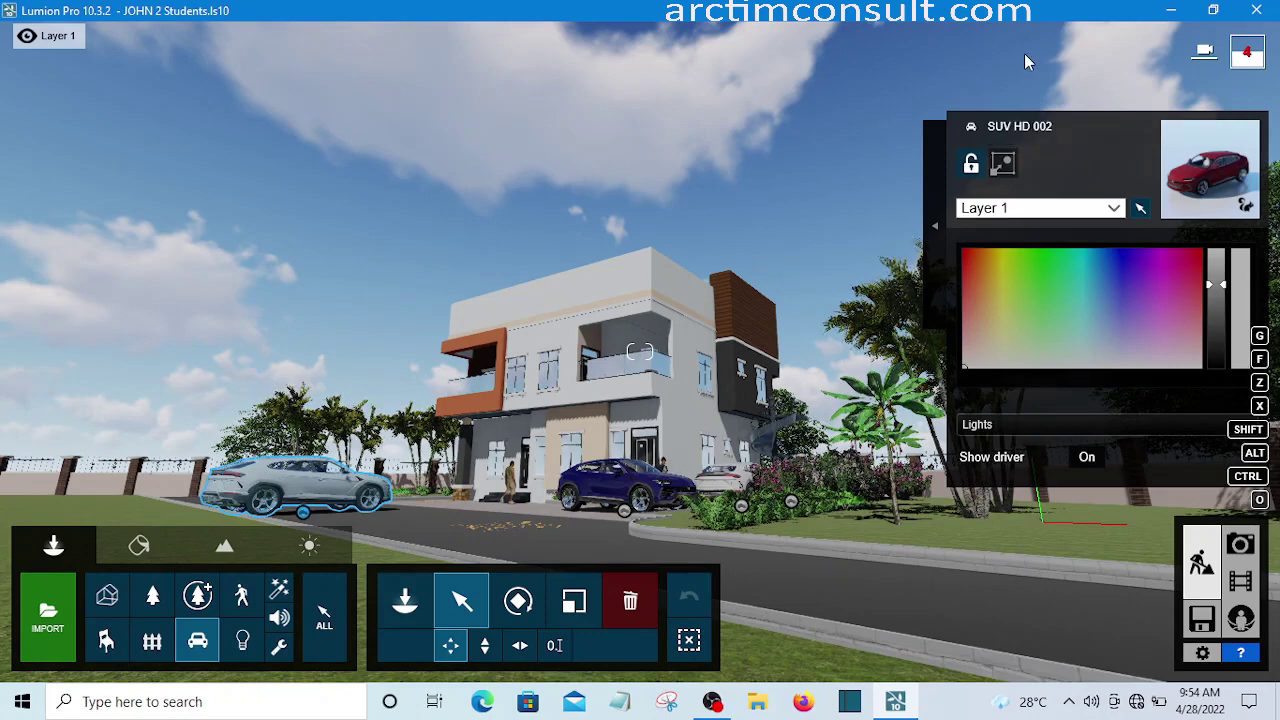
mouse_move(1025, 55)
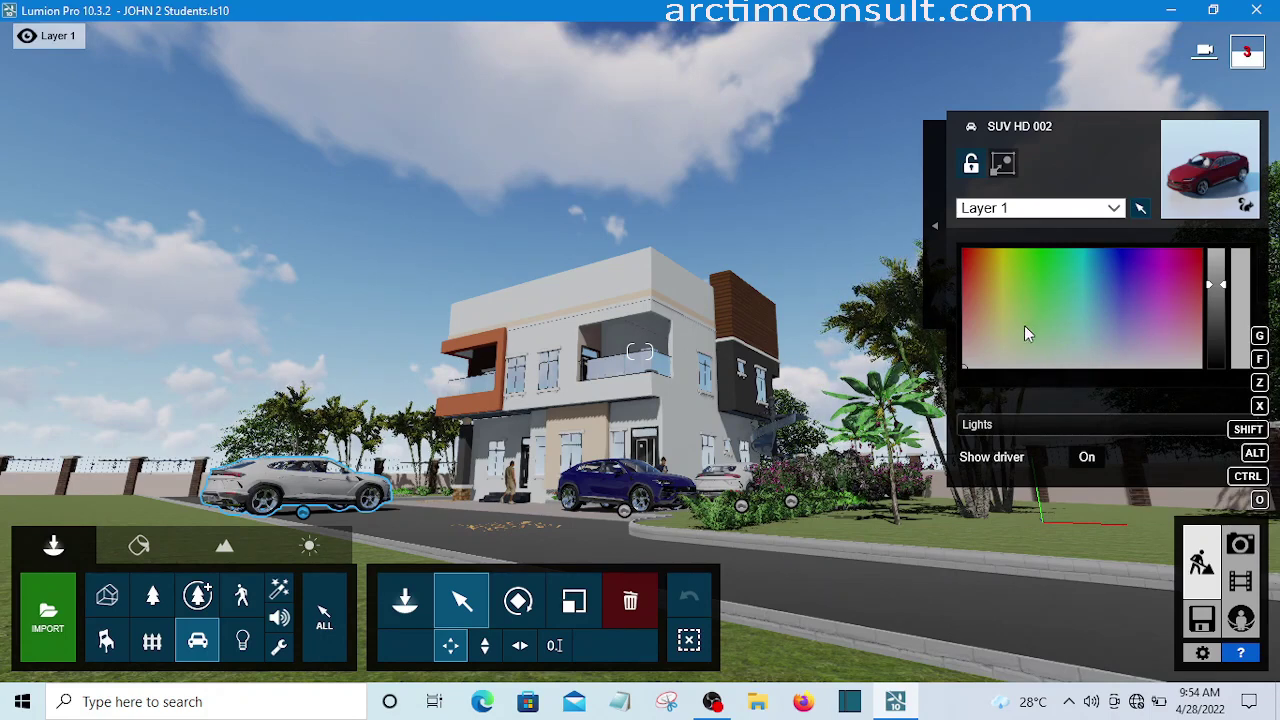
left_click(976, 271)
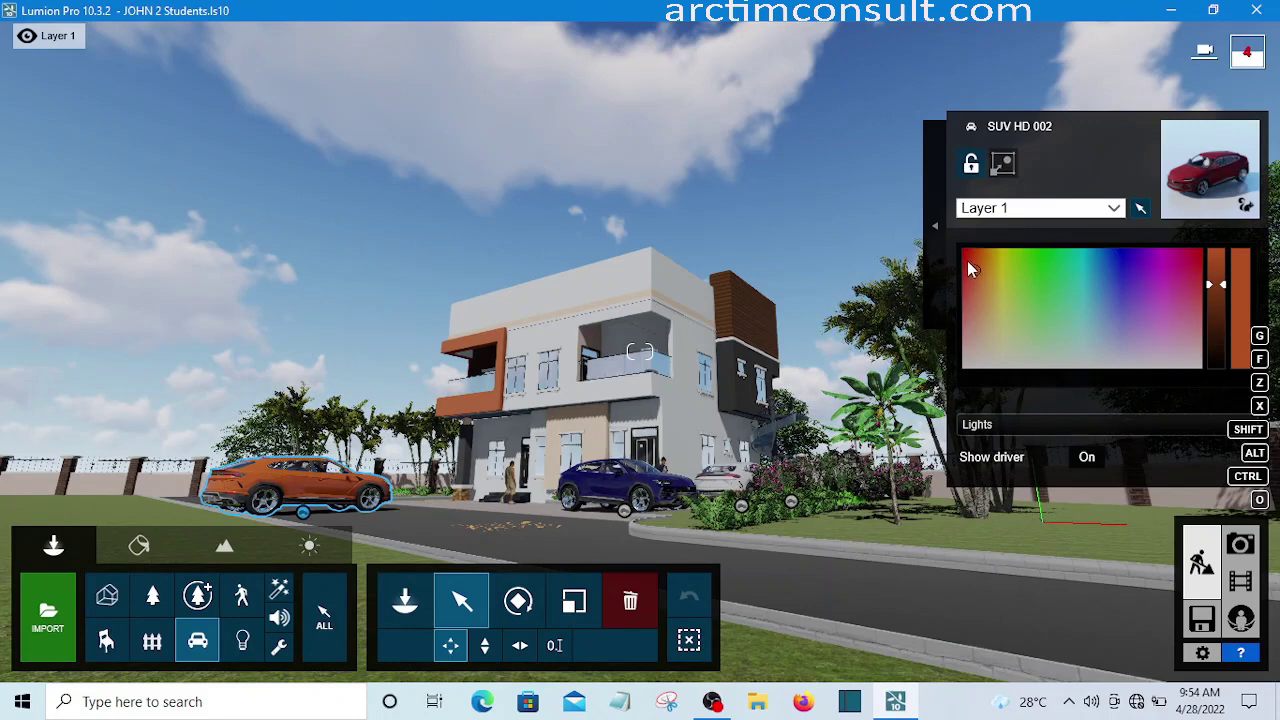
left_click(966, 253)
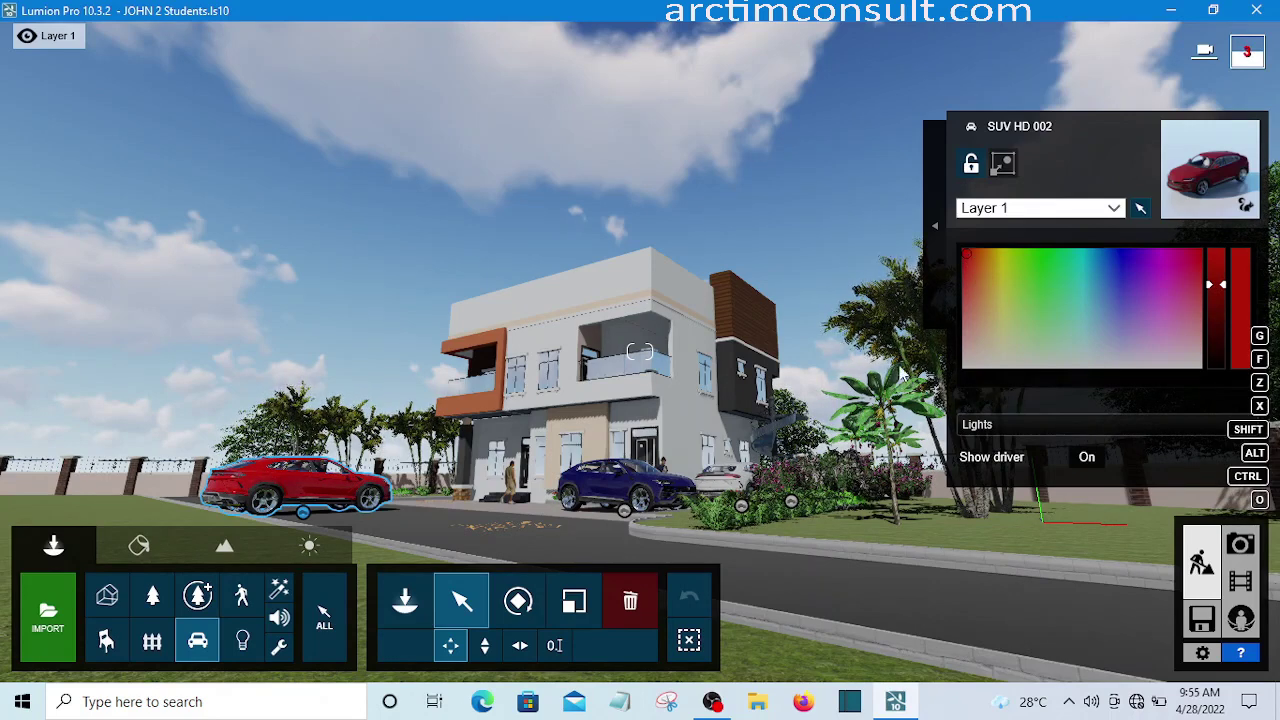
- Select the blue SUV and the two SUVs parked beside the house in turn to examine their colour properties
left_click(622, 513)
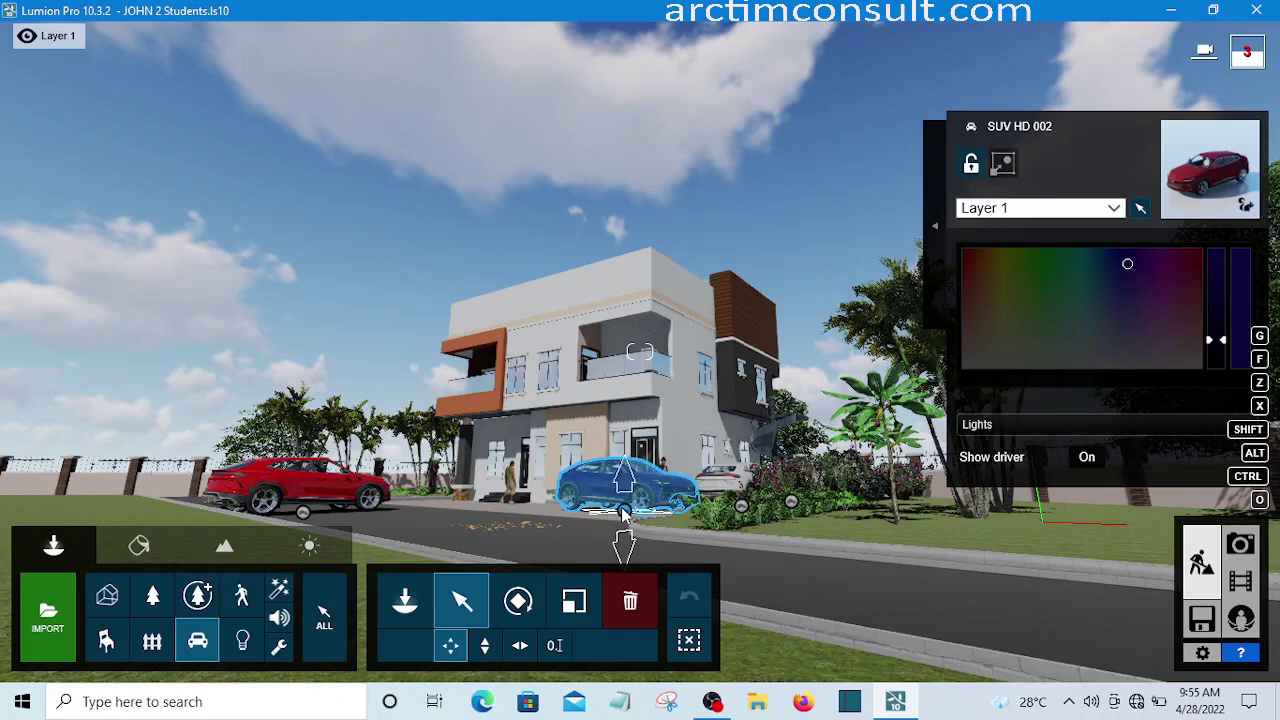
left_click(741, 510)
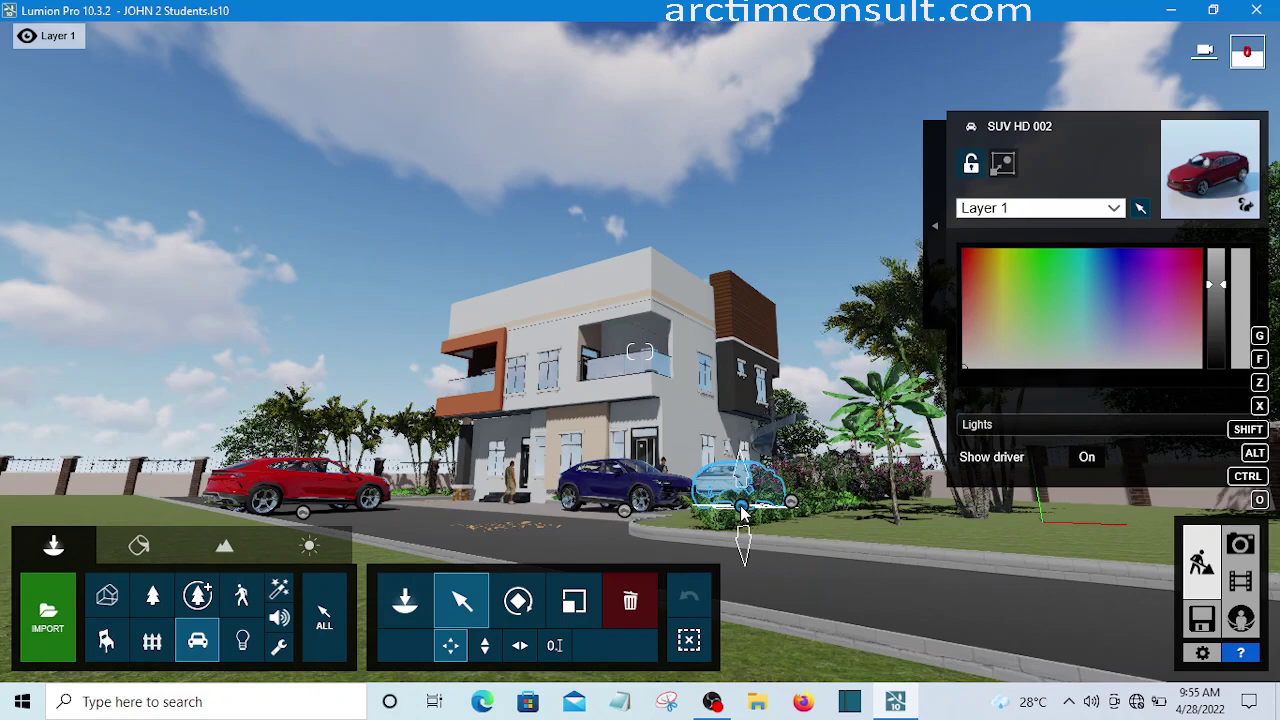
left_click(793, 505)
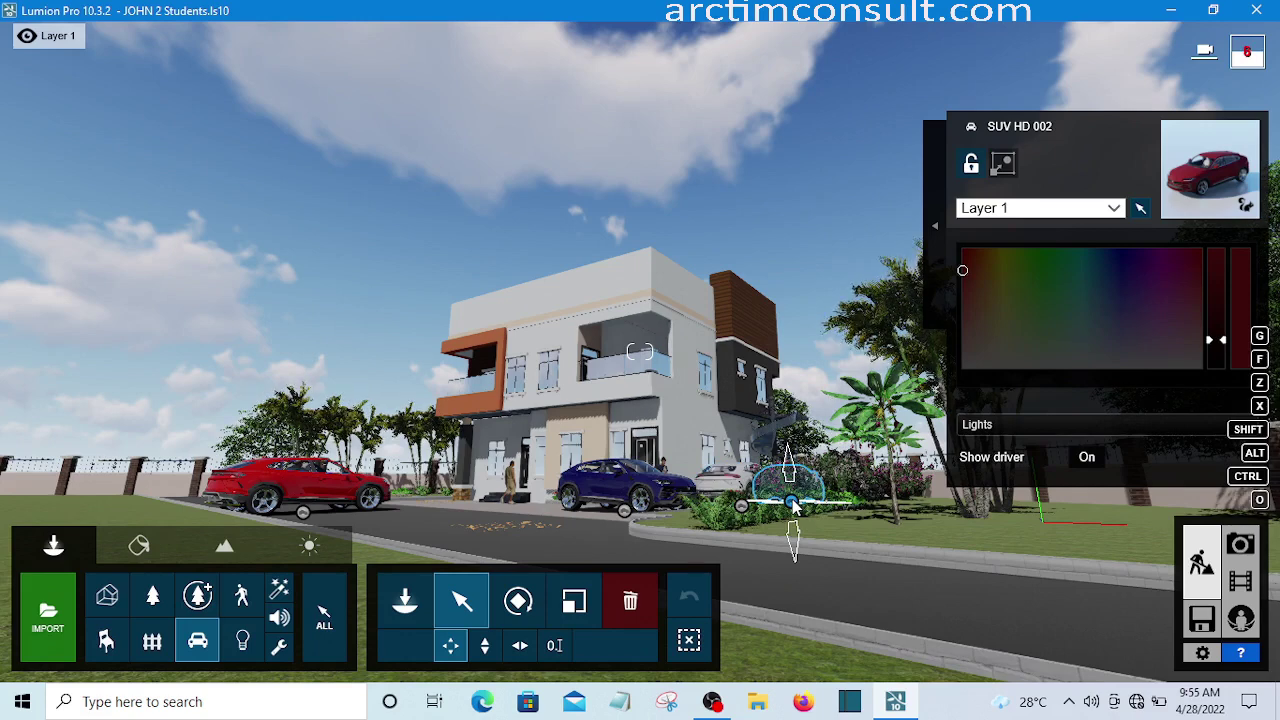
left_click(622, 610)
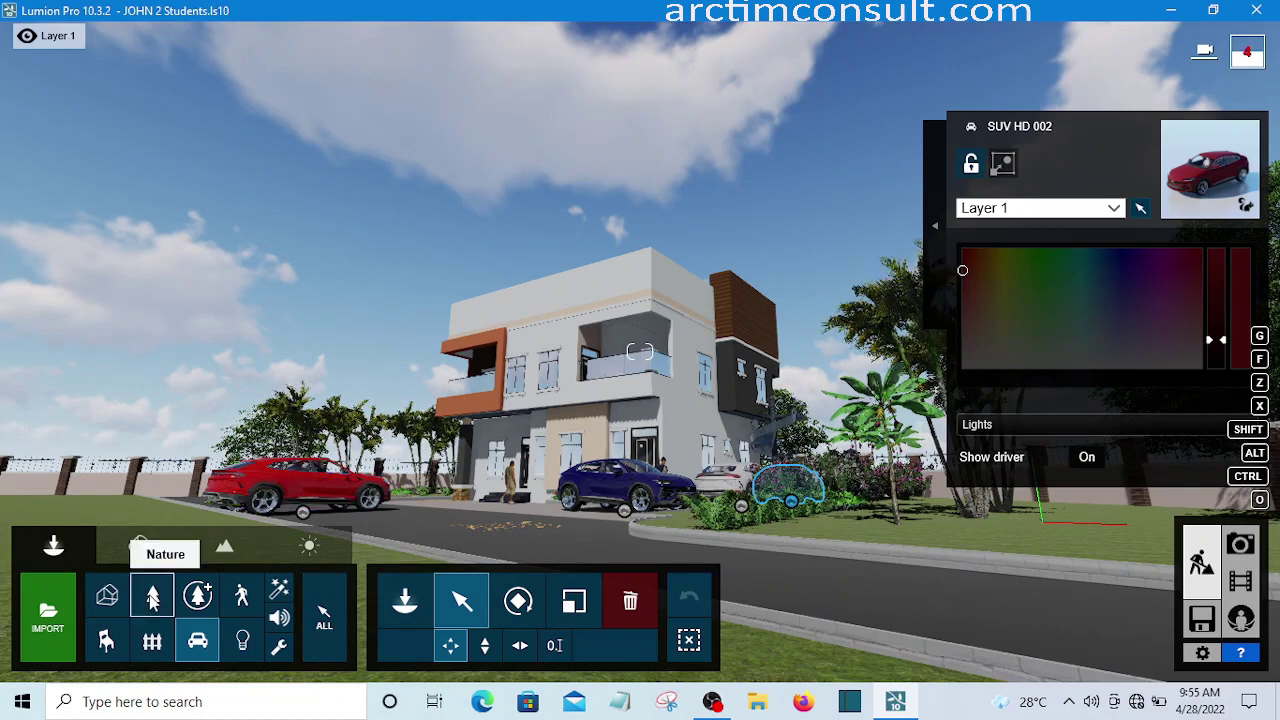
- Select the Beach Cabbage and Azalea RT Patch Bloom plants near the parked SUVs and examine their properties and extra selection options
left_click(152, 597)
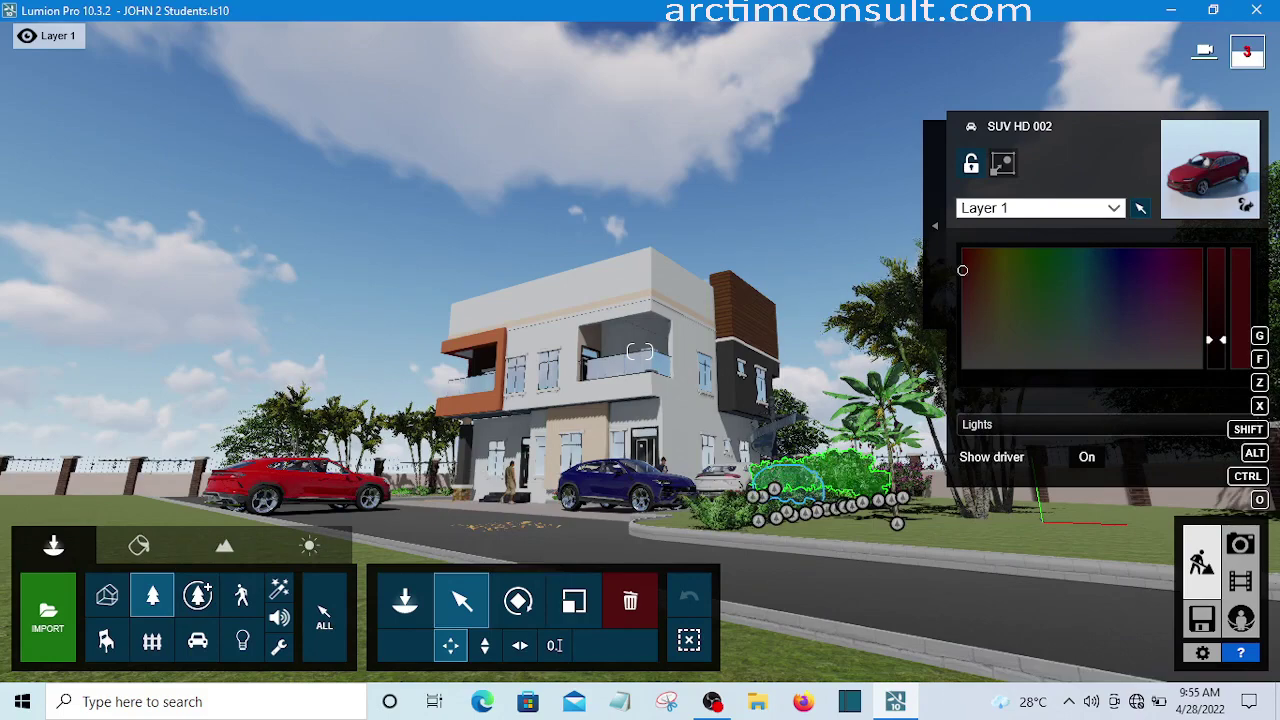
right_click_drag(830, 450, 855, 540)
key("w")
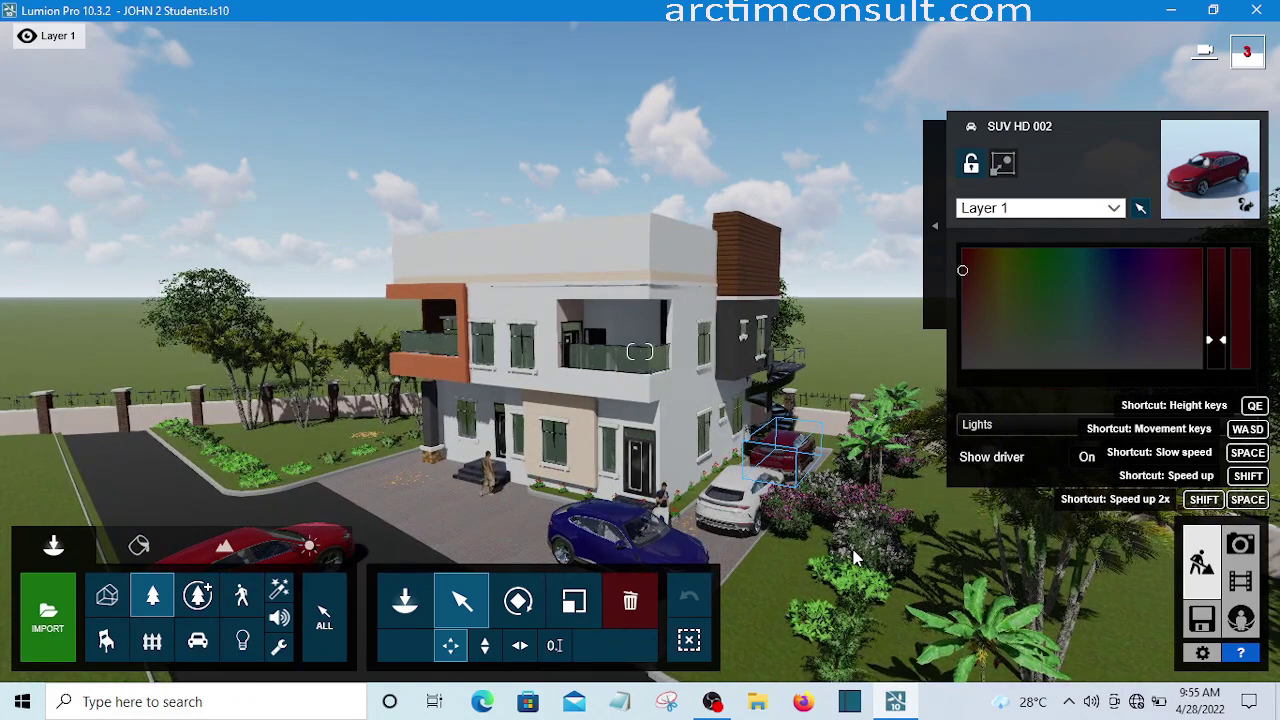
left_click(855, 562)
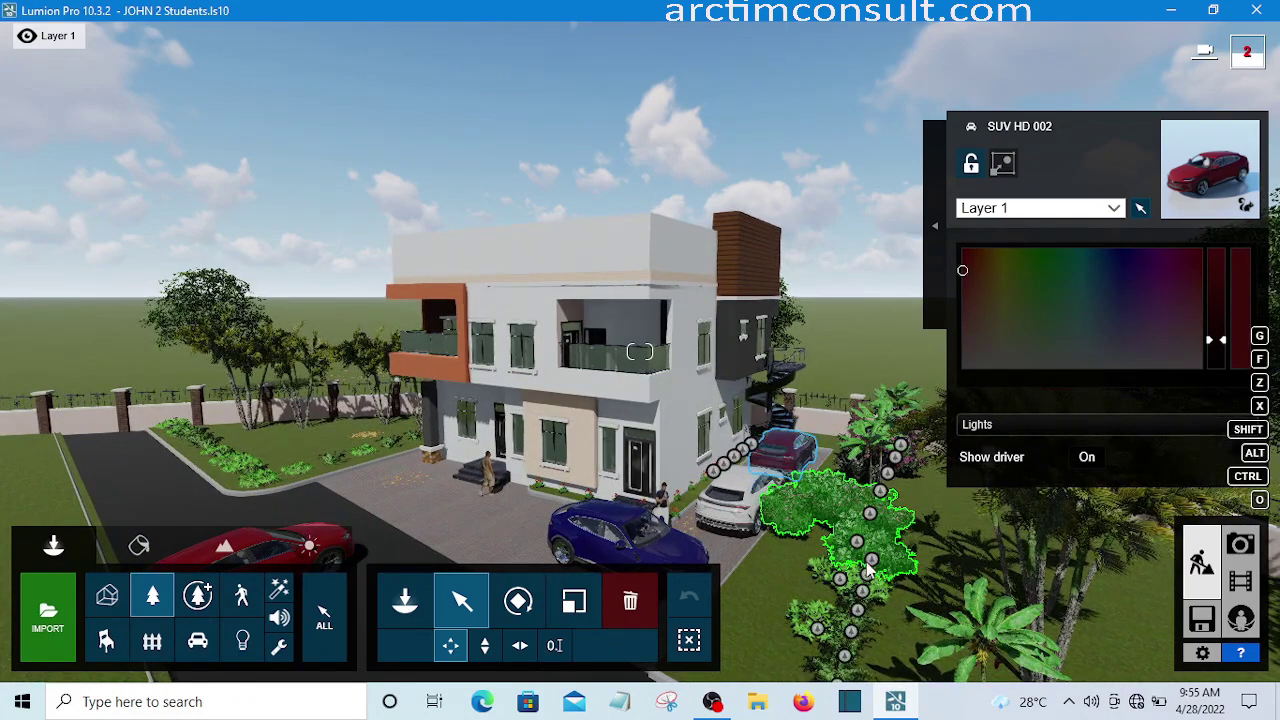
left_click(870, 561)
left_click(870, 563)
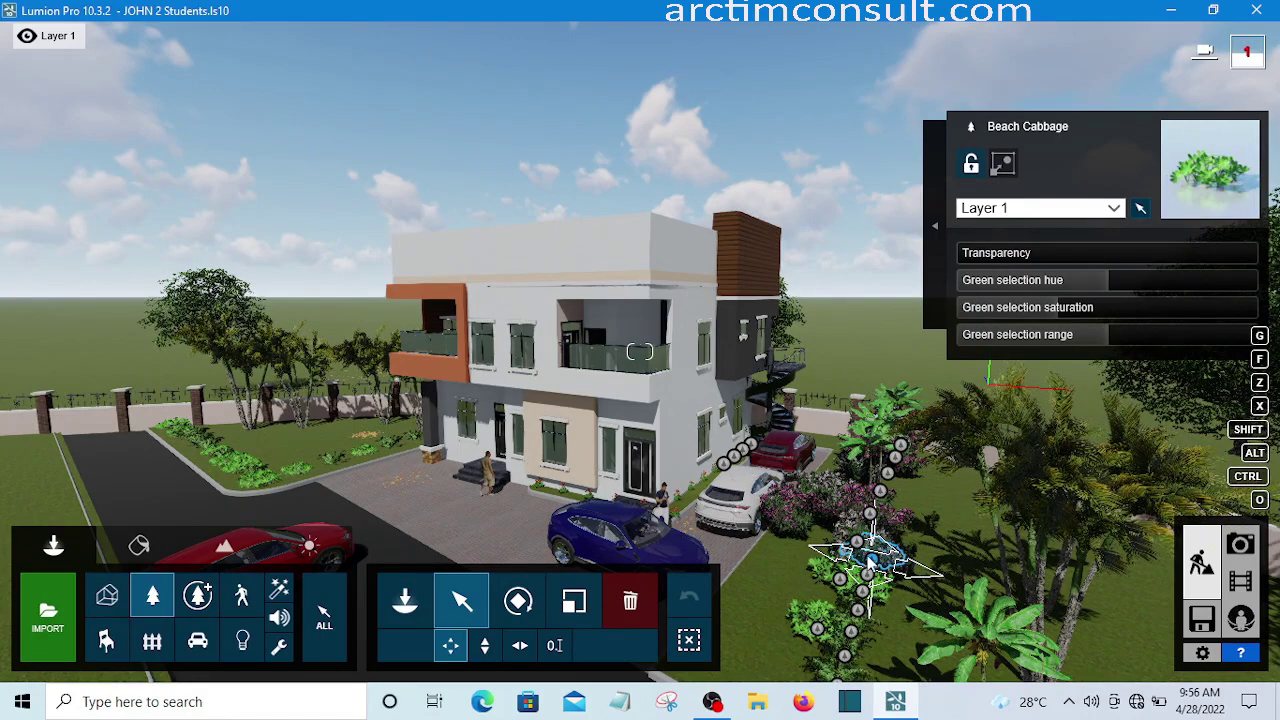
left_click(858, 542)
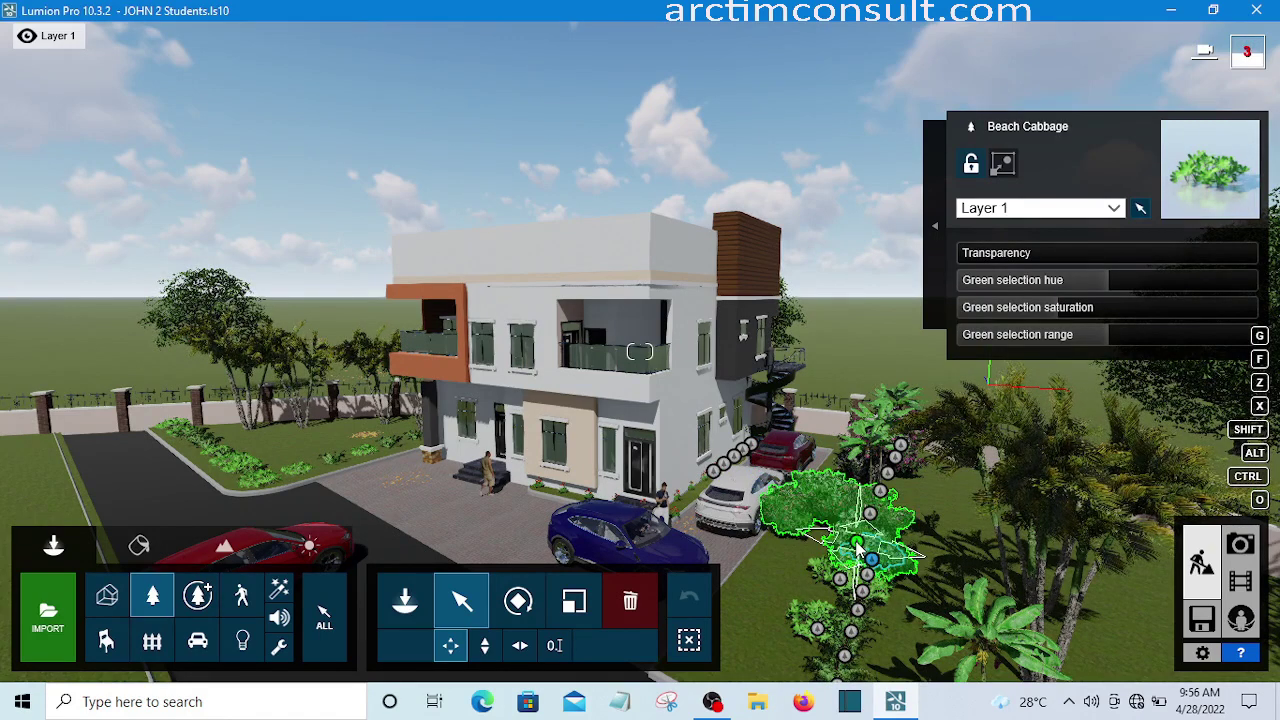
left_click(858, 542)
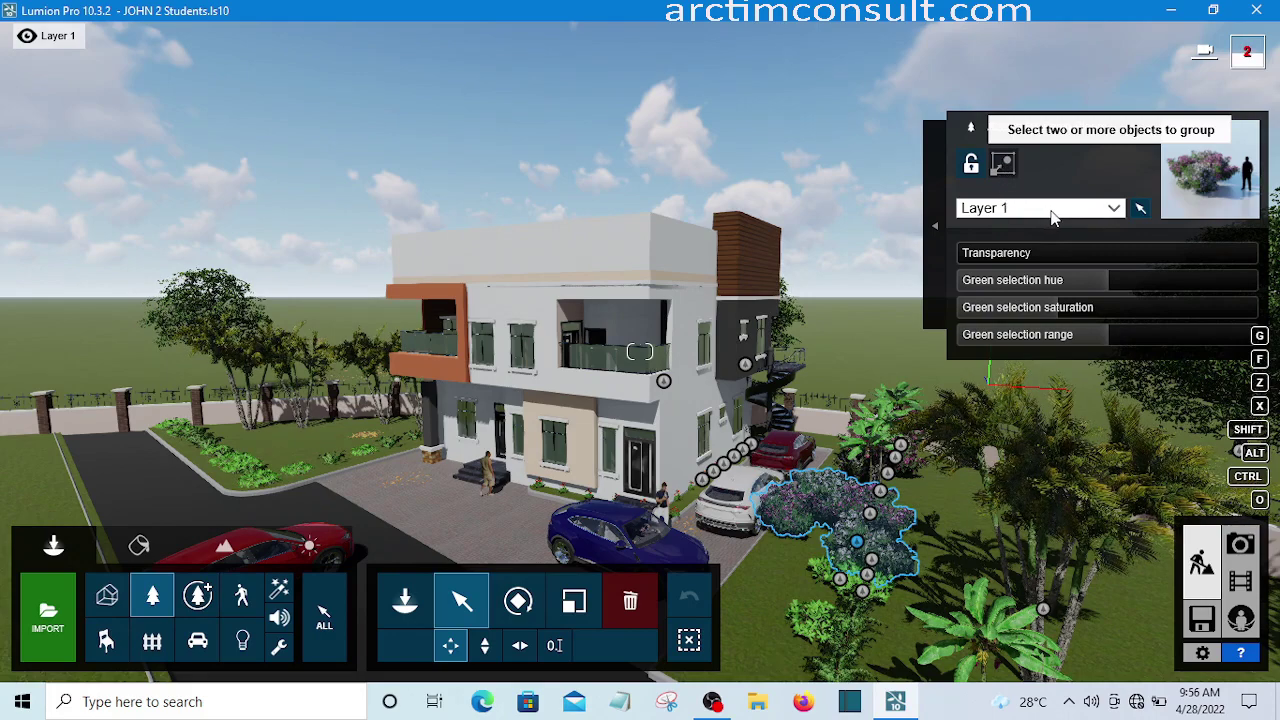
left_click(927, 229)
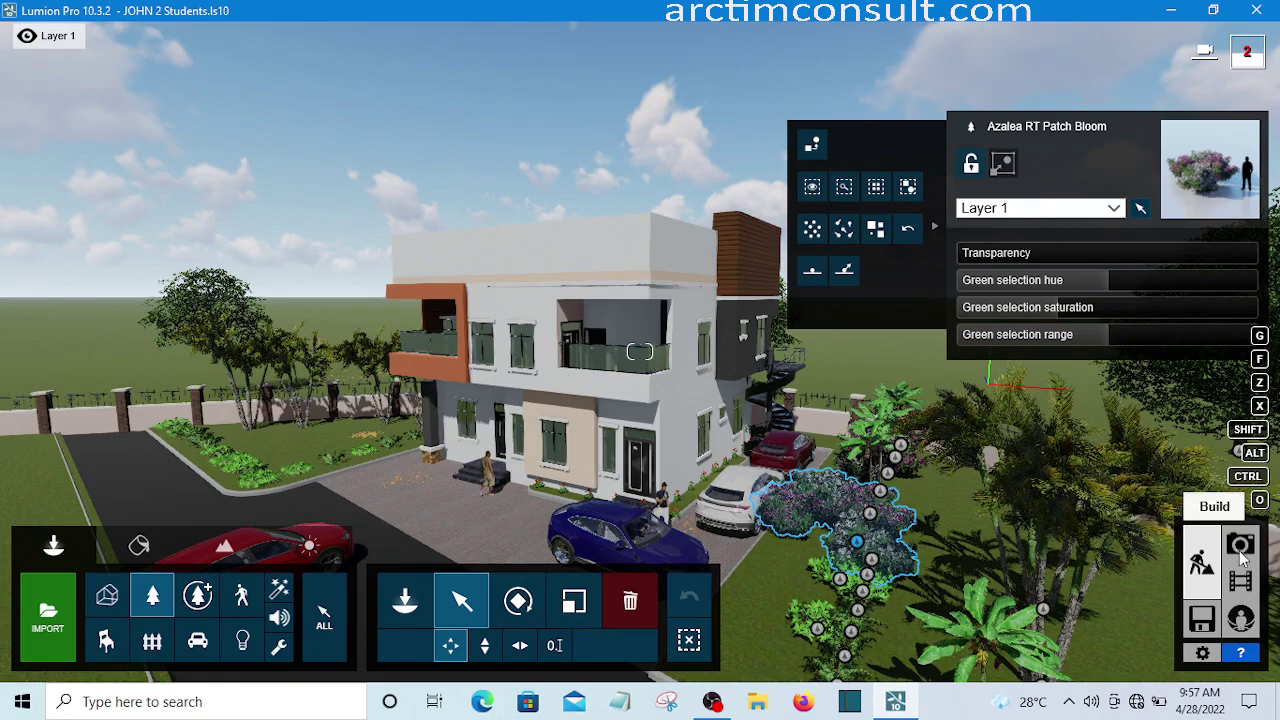
- Save the current project and load Lumion Tutorial.ls10 from the third page of recent projects
left_click(1203, 620)
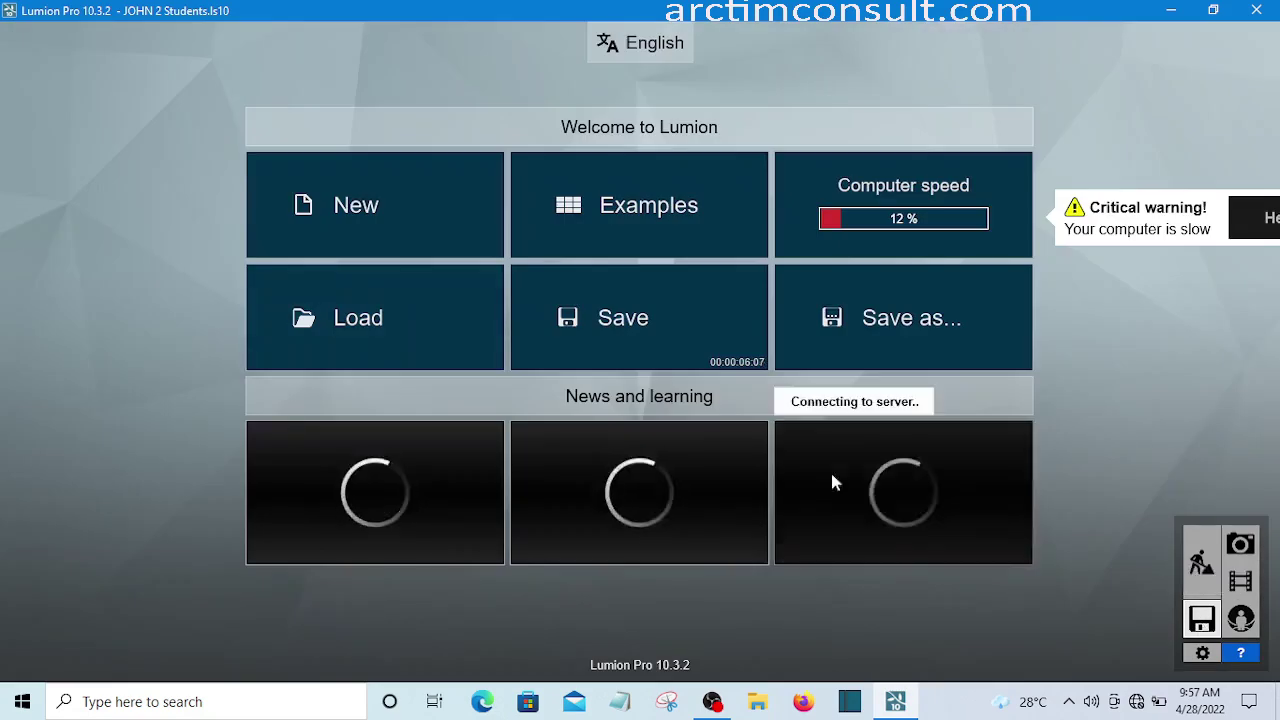
left_click(608, 330)
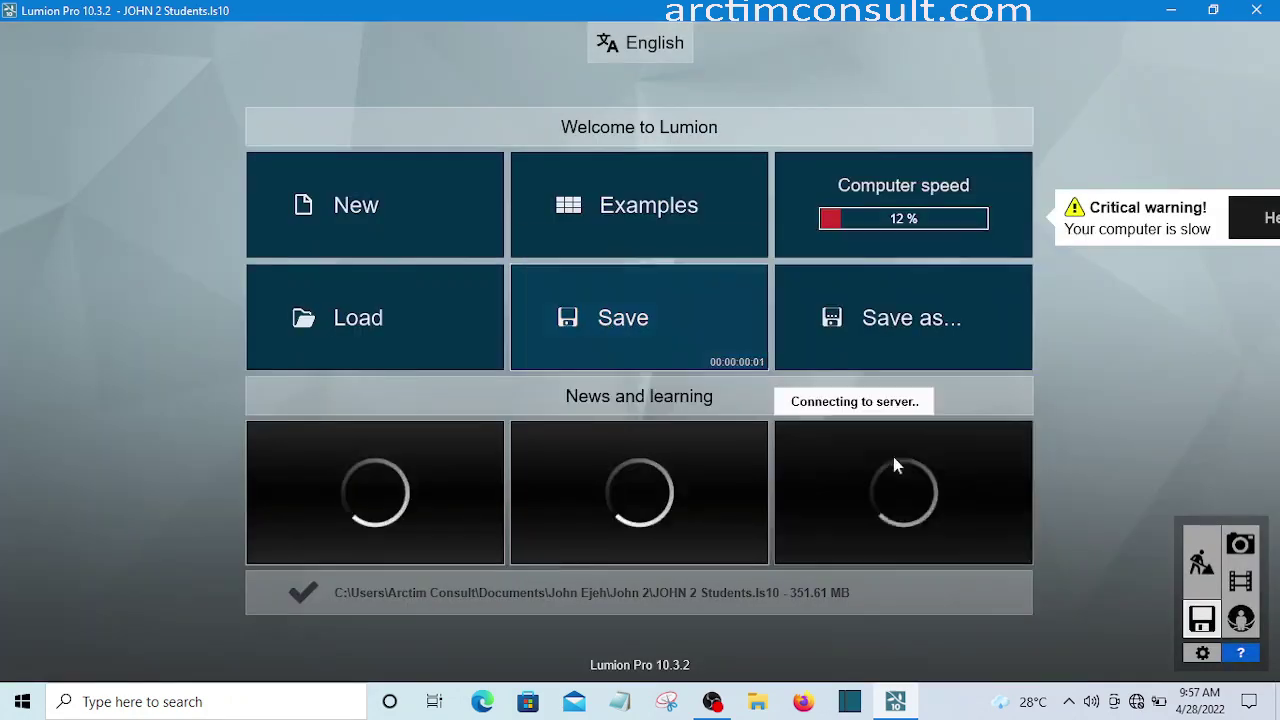
left_click(357, 320)
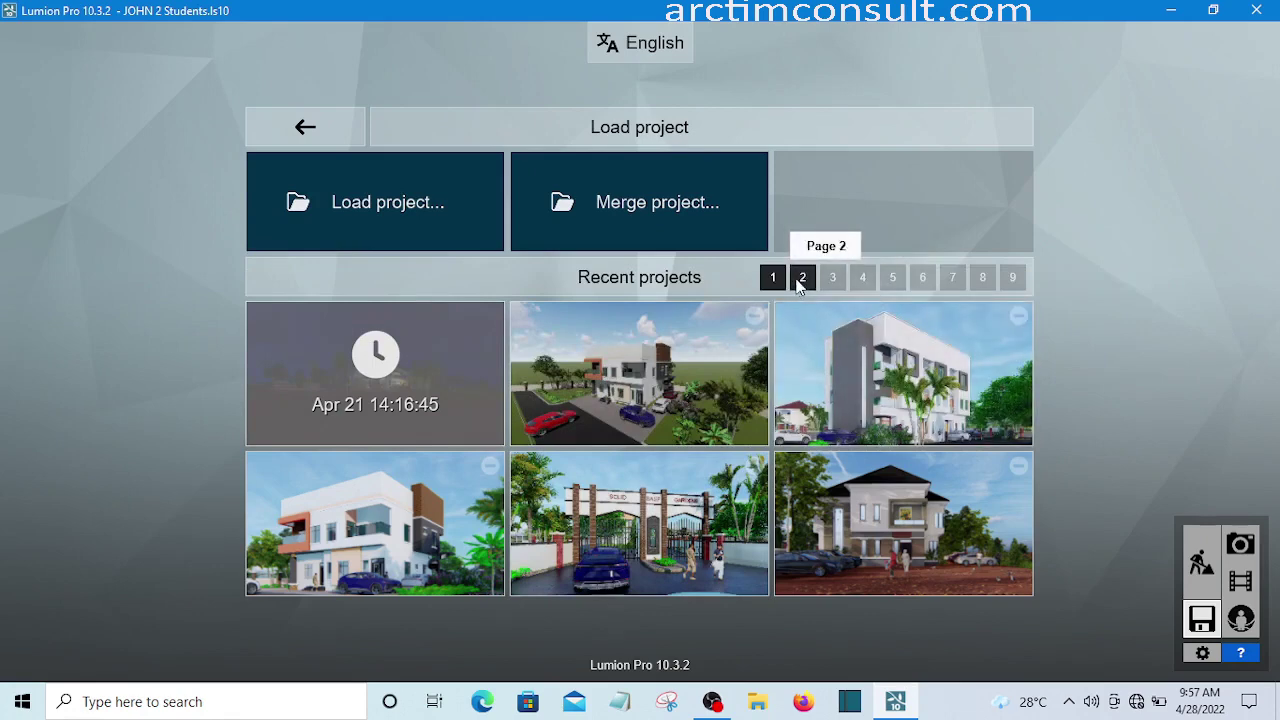
left_click(801, 279)
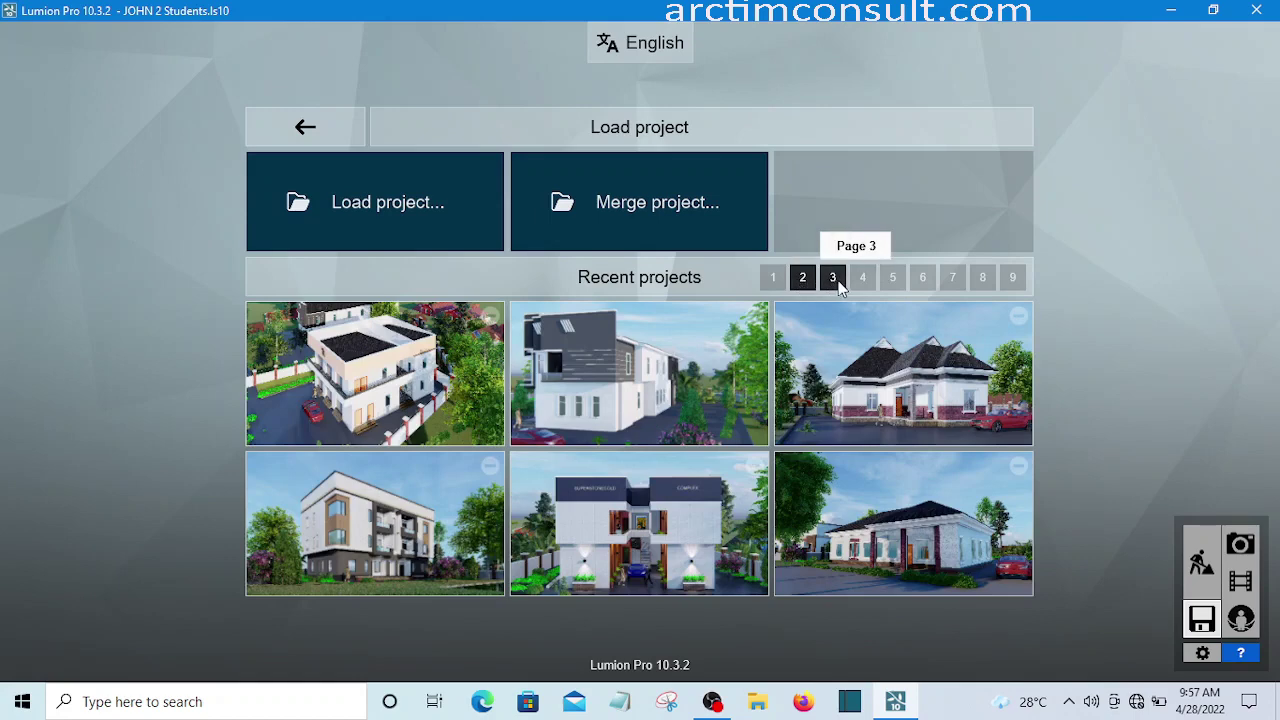
left_click(834, 281)
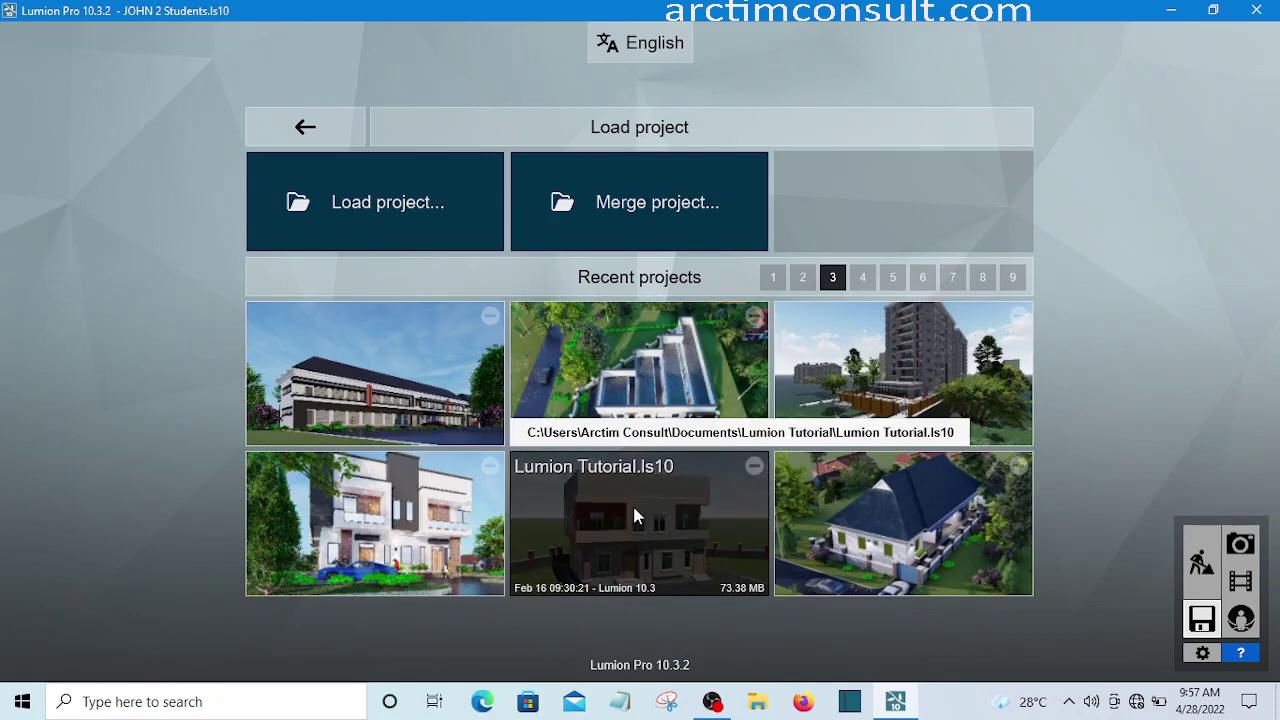
left_click(636, 516)
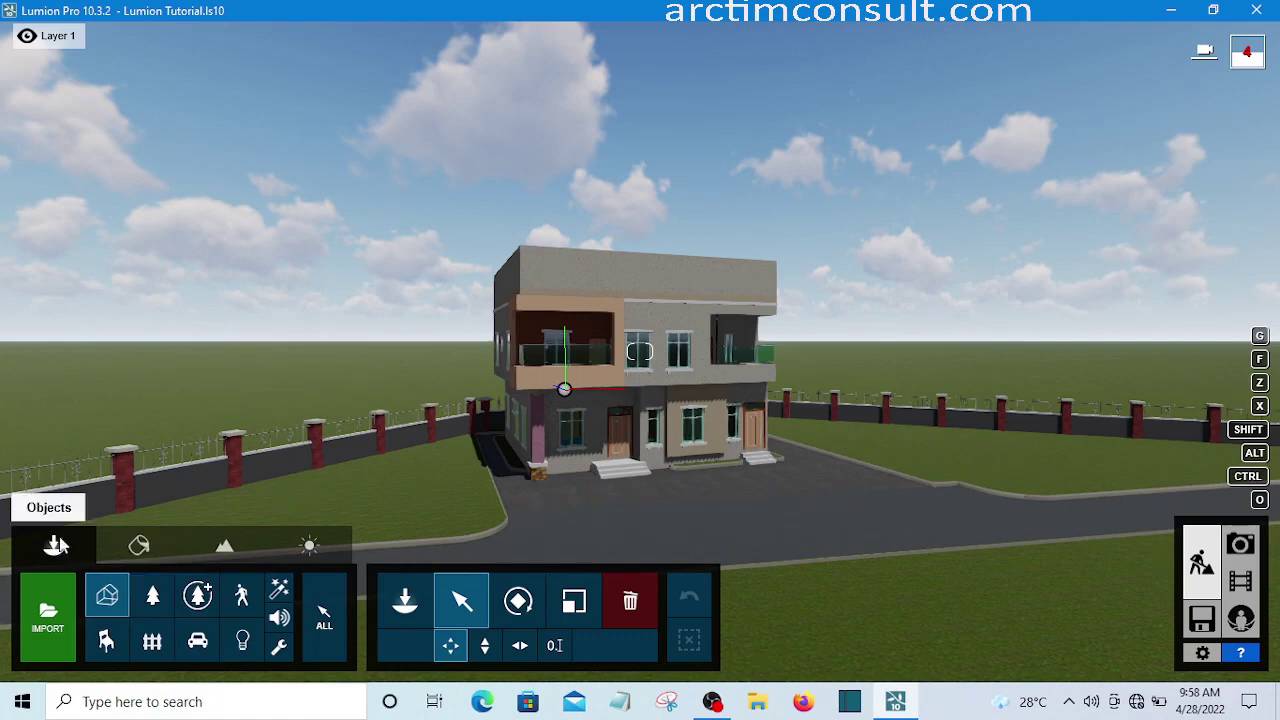
- Open the Transport library for placing objects and search it for "suv HD 002"
left_click(198, 645)
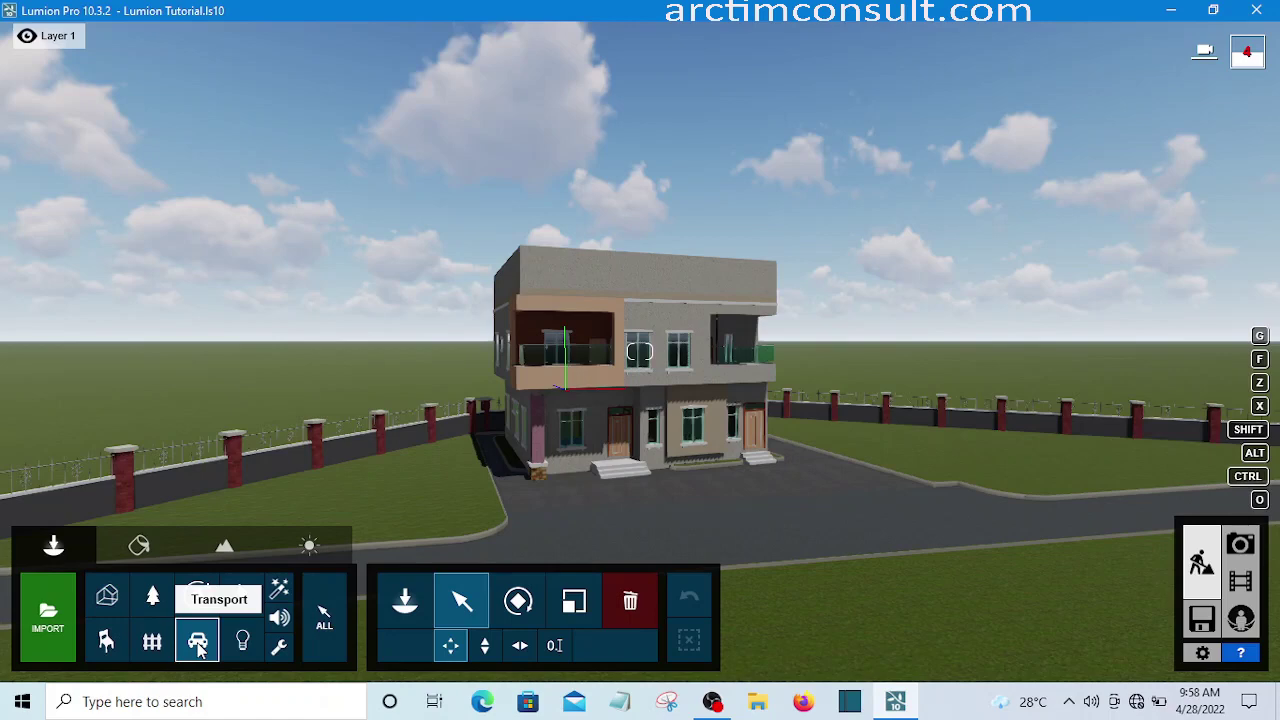
left_click(406, 604)
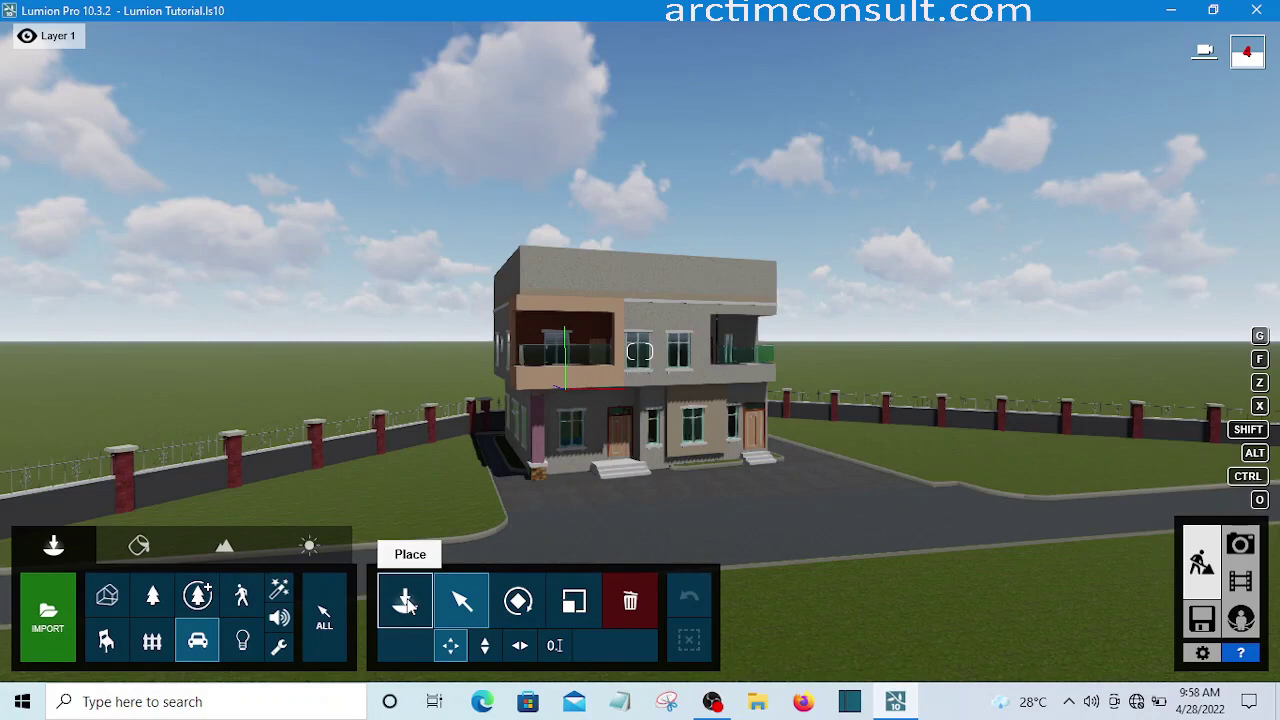
left_click(406, 601)
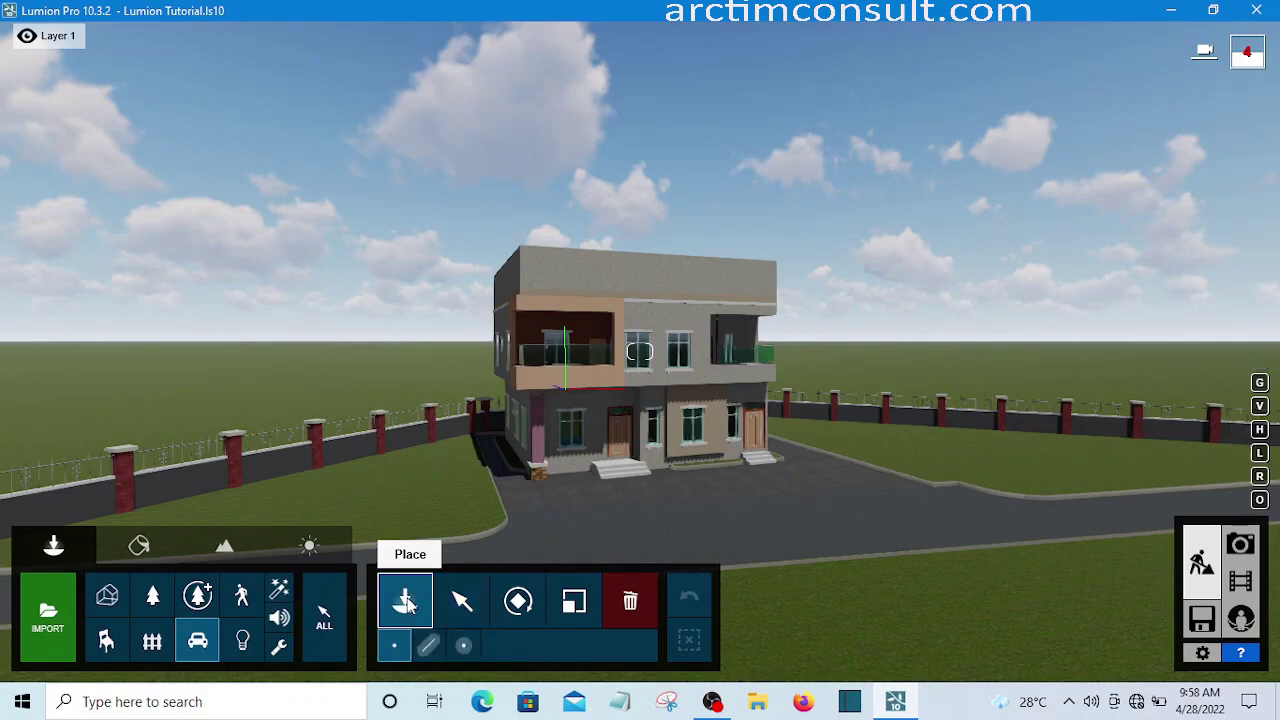
left_click(406, 601)
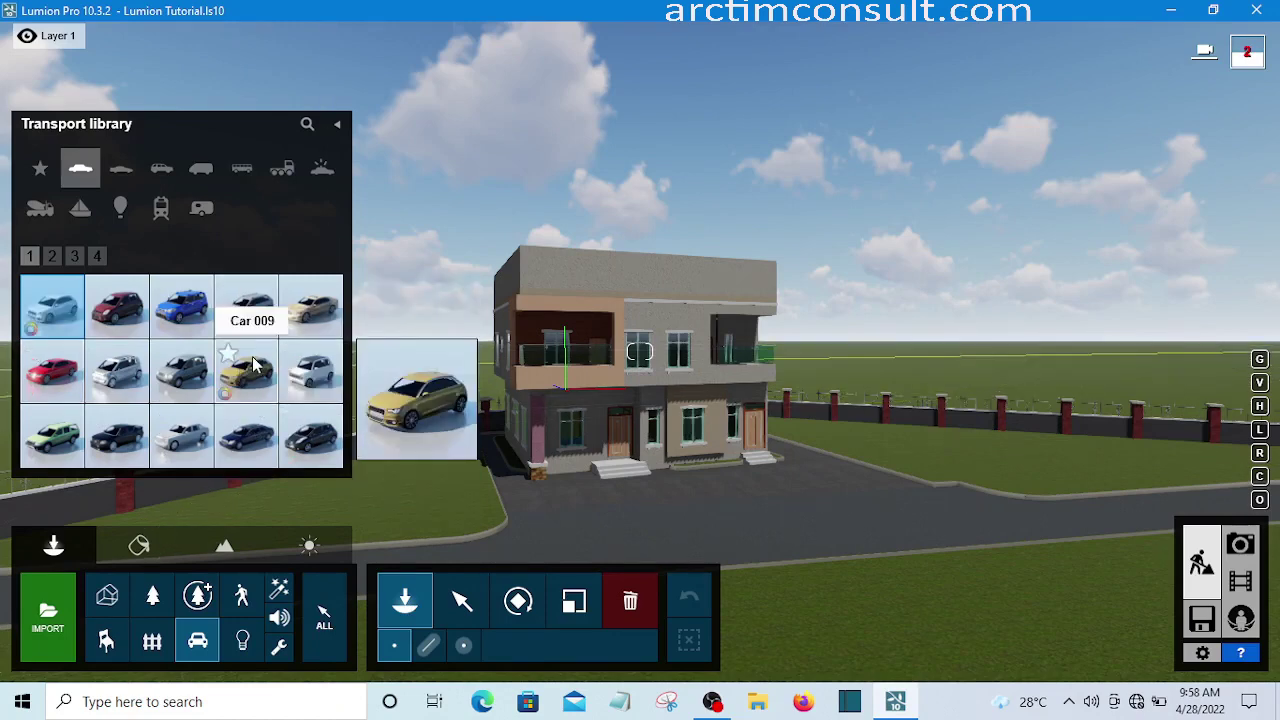
left_click(308, 124)
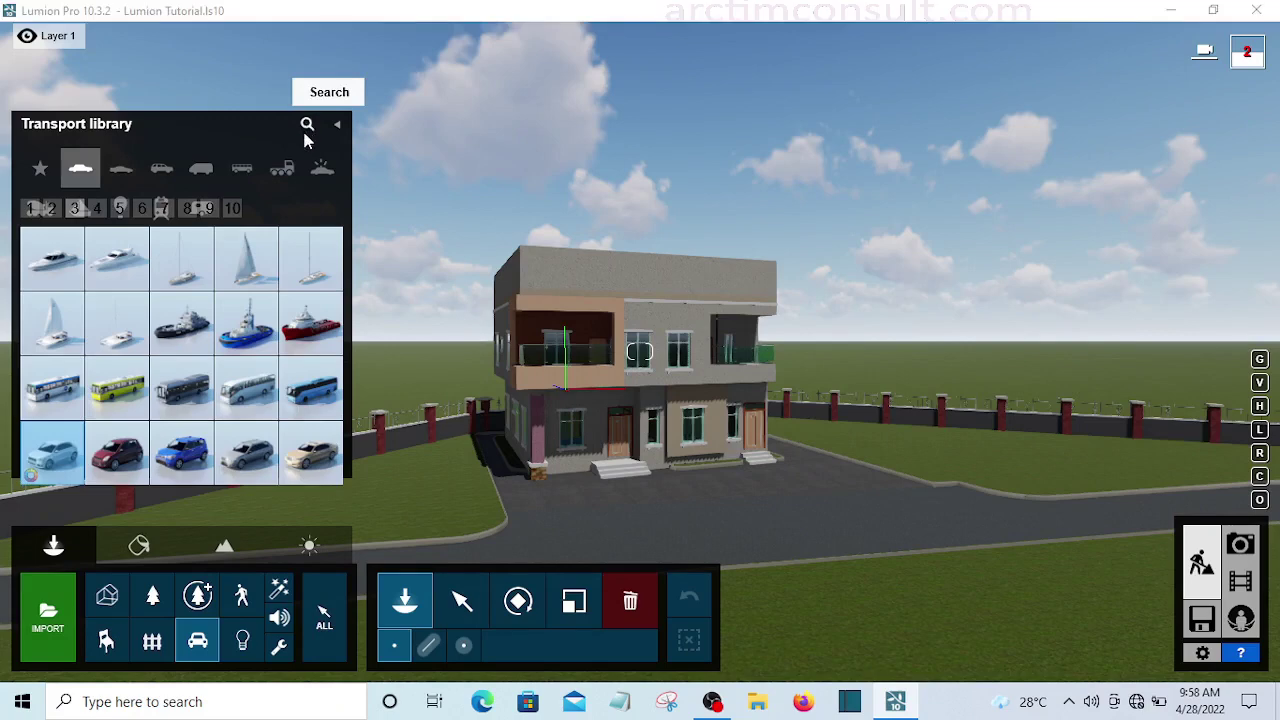
left_click(309, 128)
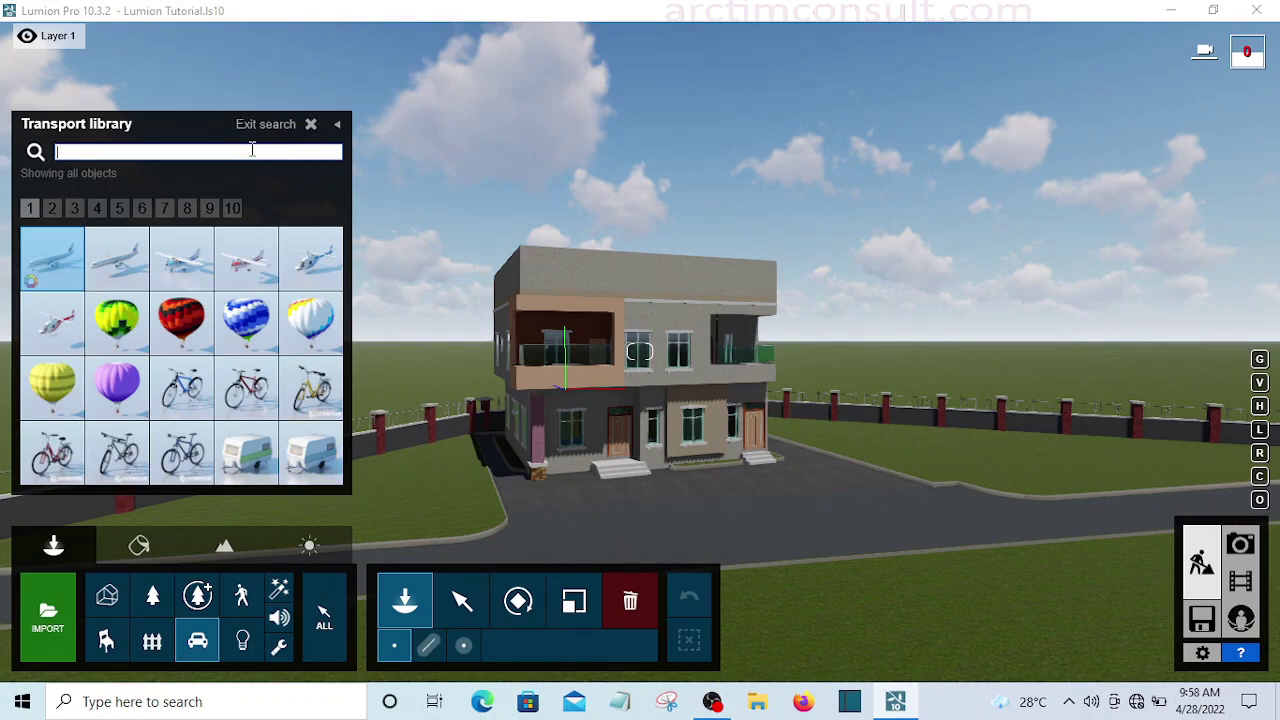
type("suv rt 002")
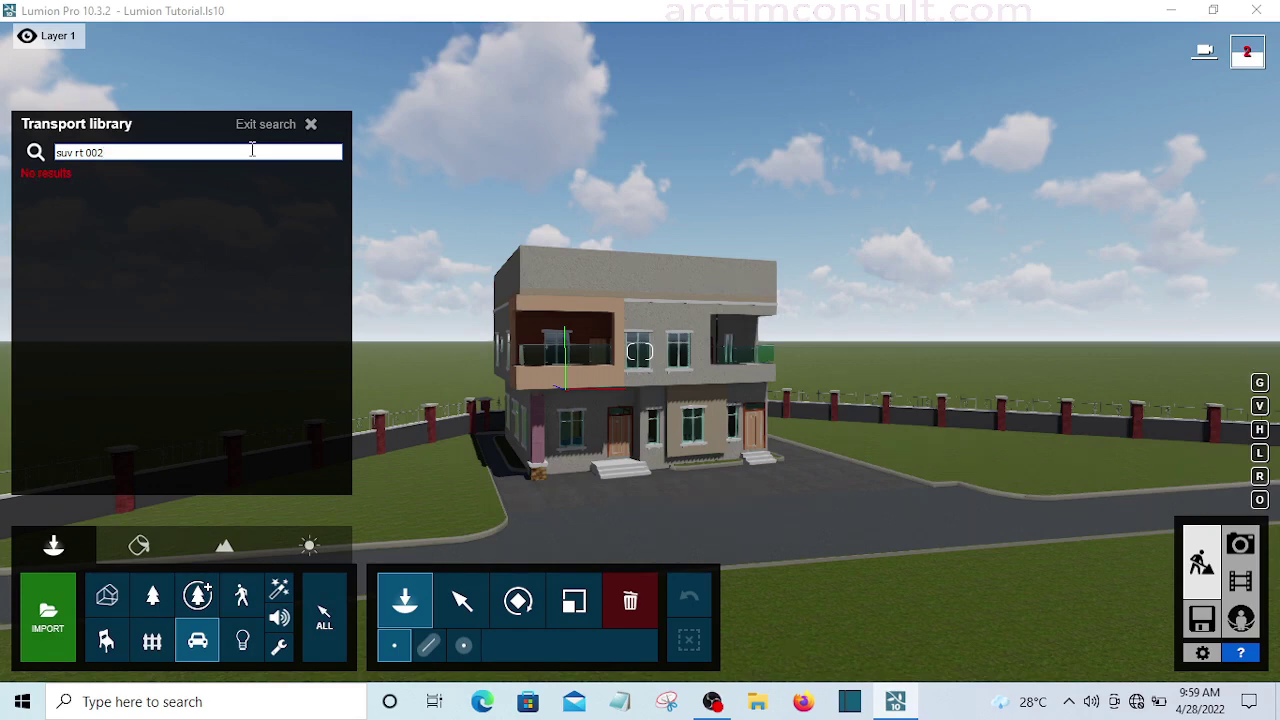
double_click(79, 152)
type("HD")
left_click(116, 152)
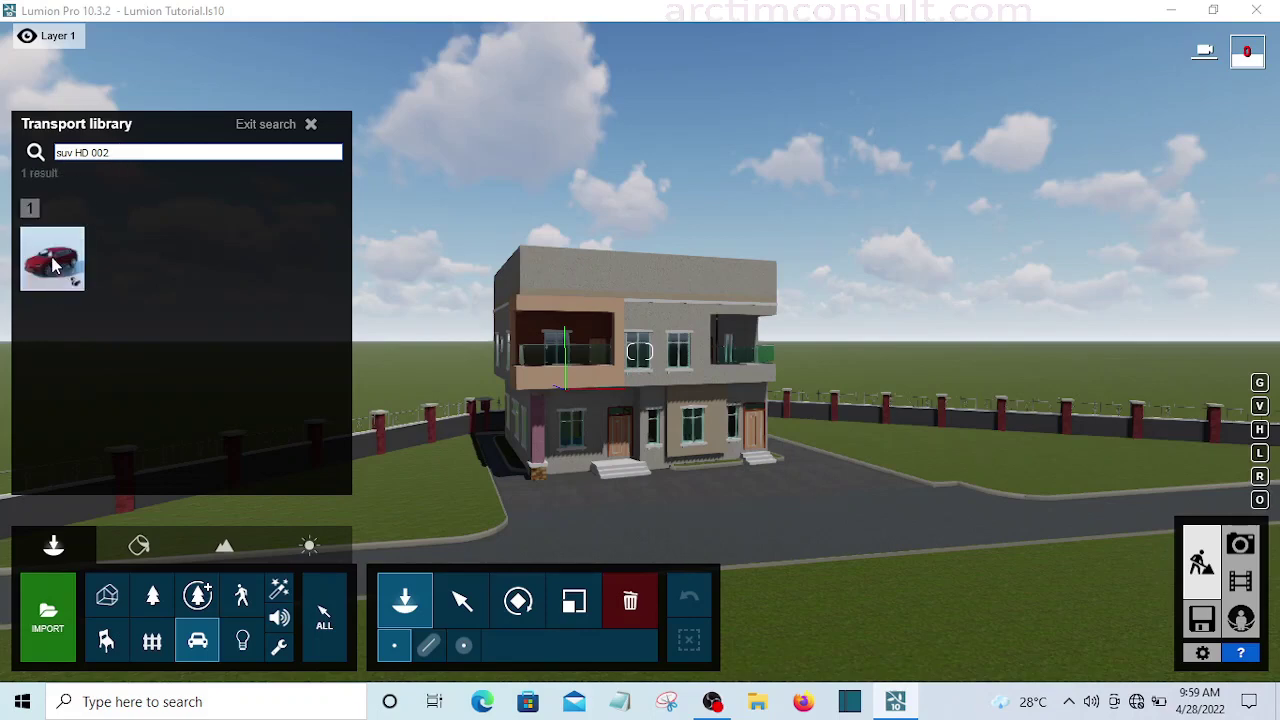
- Mark SUV HD 002 as a favourite and place it on the driveway near the house's right-hand entrance
mouse_move(55, 265)
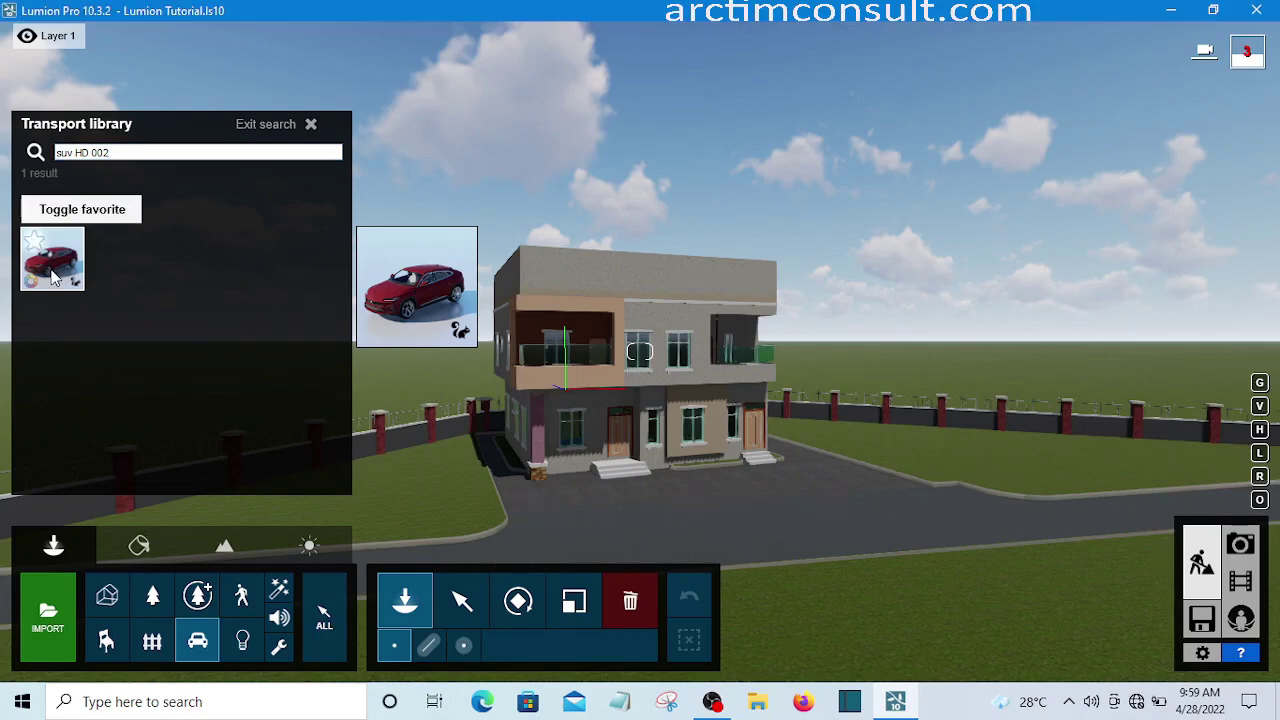
left_click(35, 248)
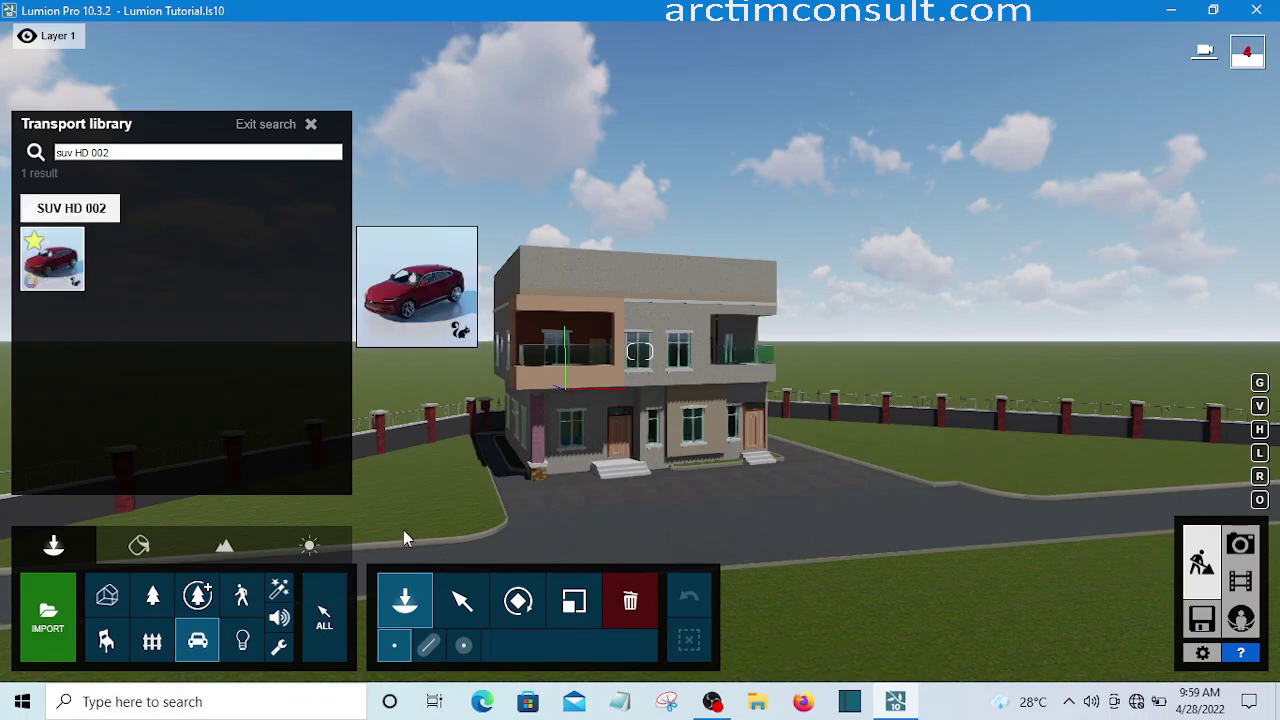
left_click(681, 529)
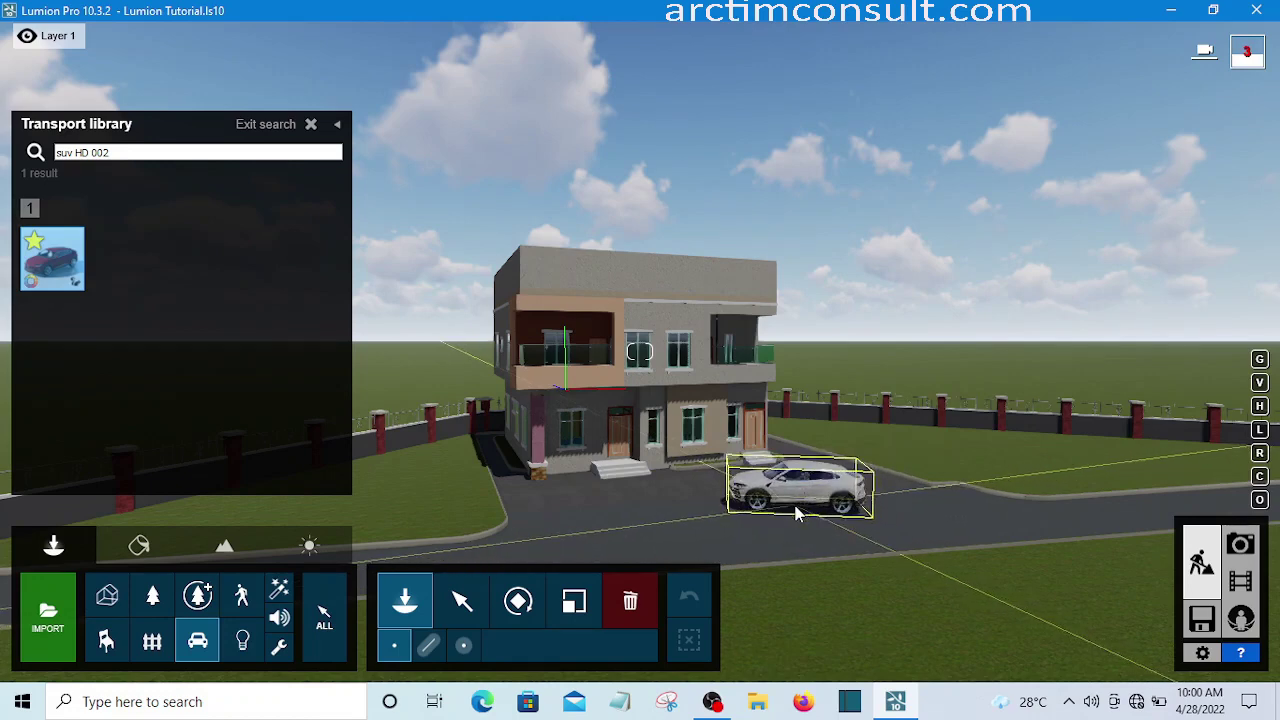
left_click(797, 513)
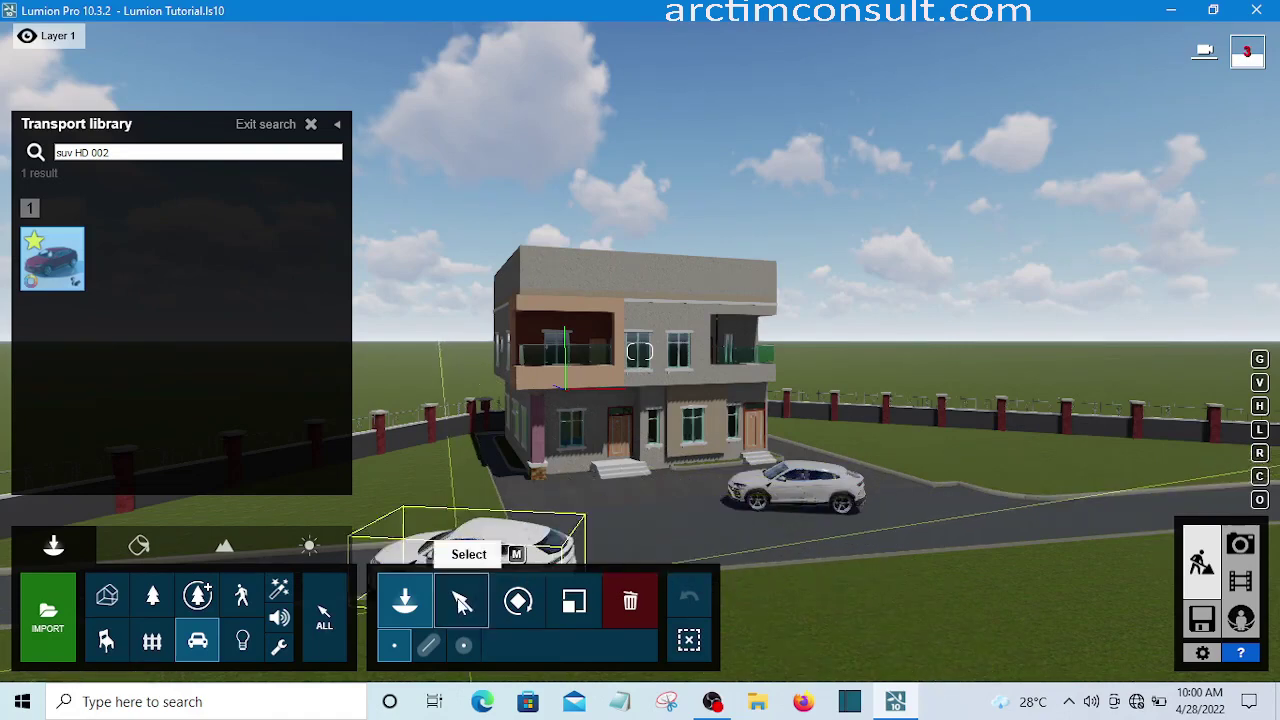
- Select the placed SUV HD 002 and change its body colour to medium blue
left_click(461, 601)
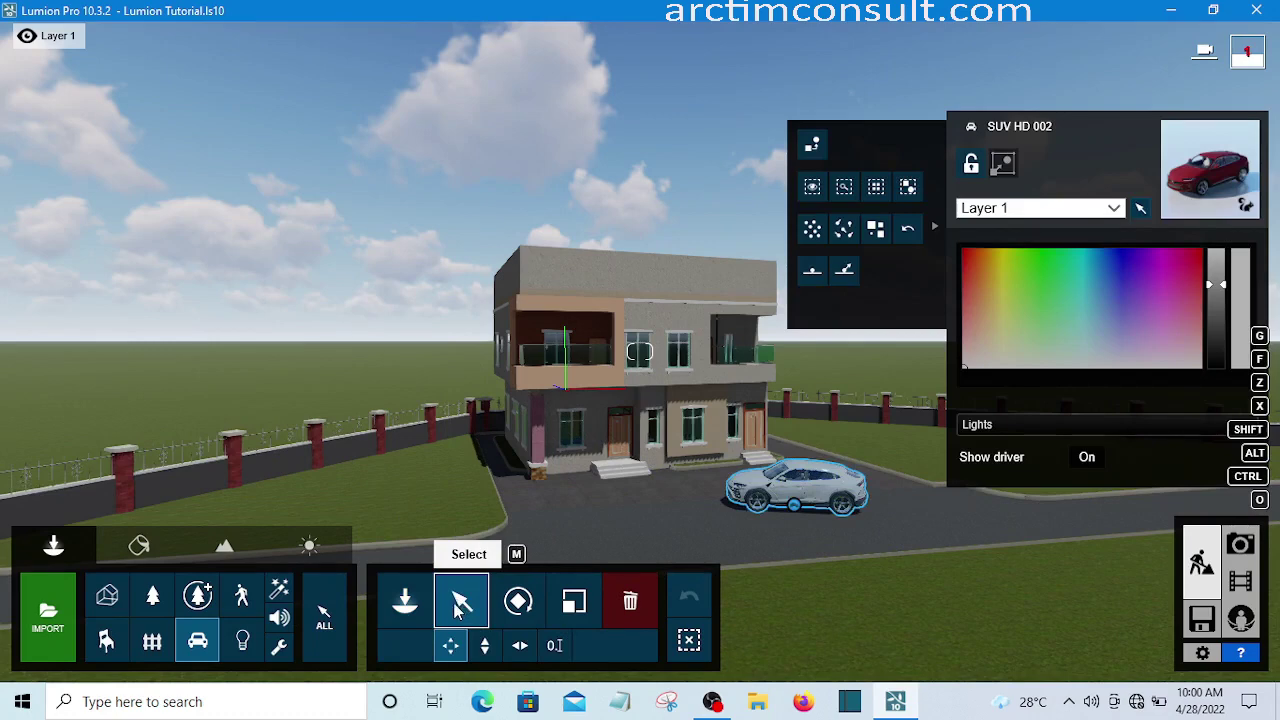
key("r")
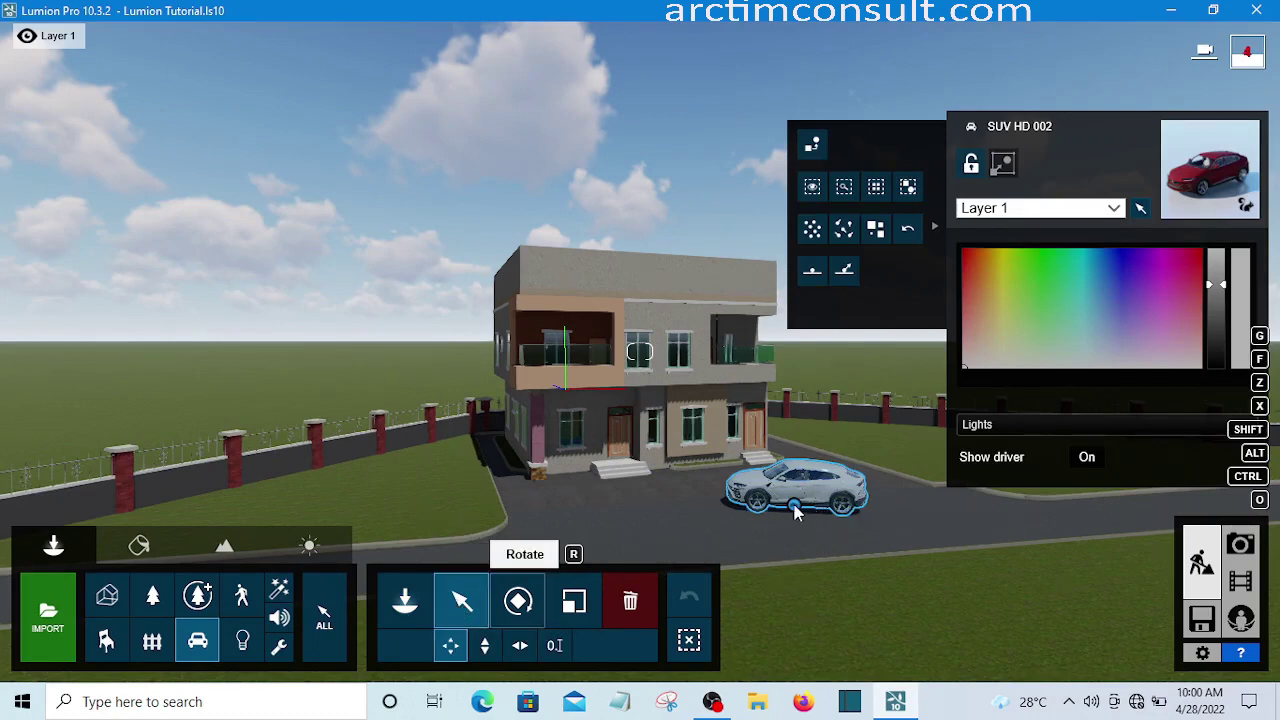
left_click(795, 509)
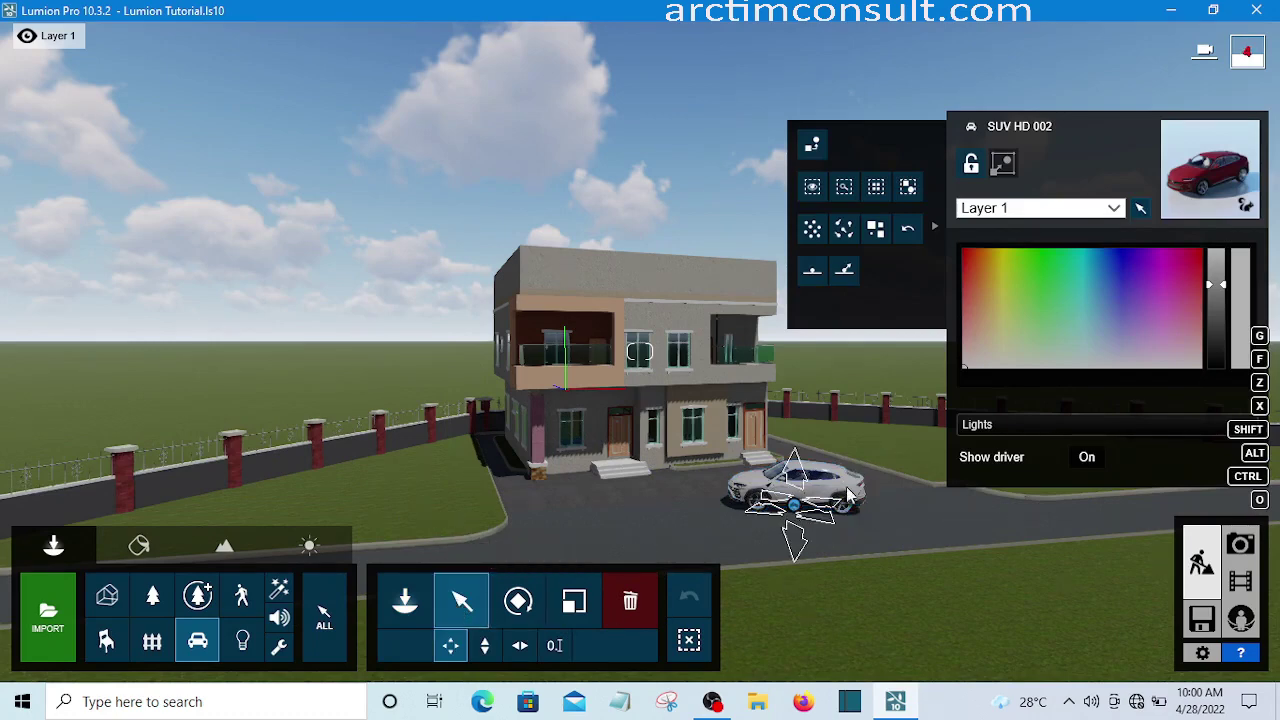
left_click(1130, 265)
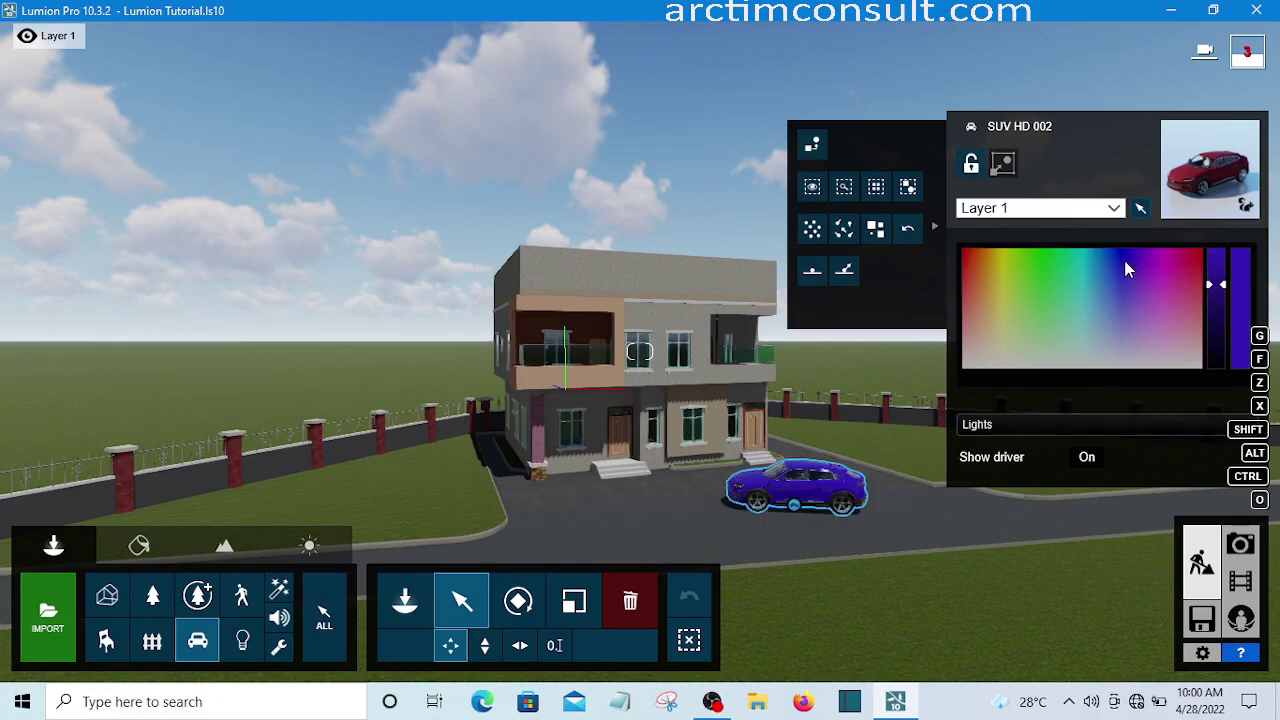
left_click(1123, 260)
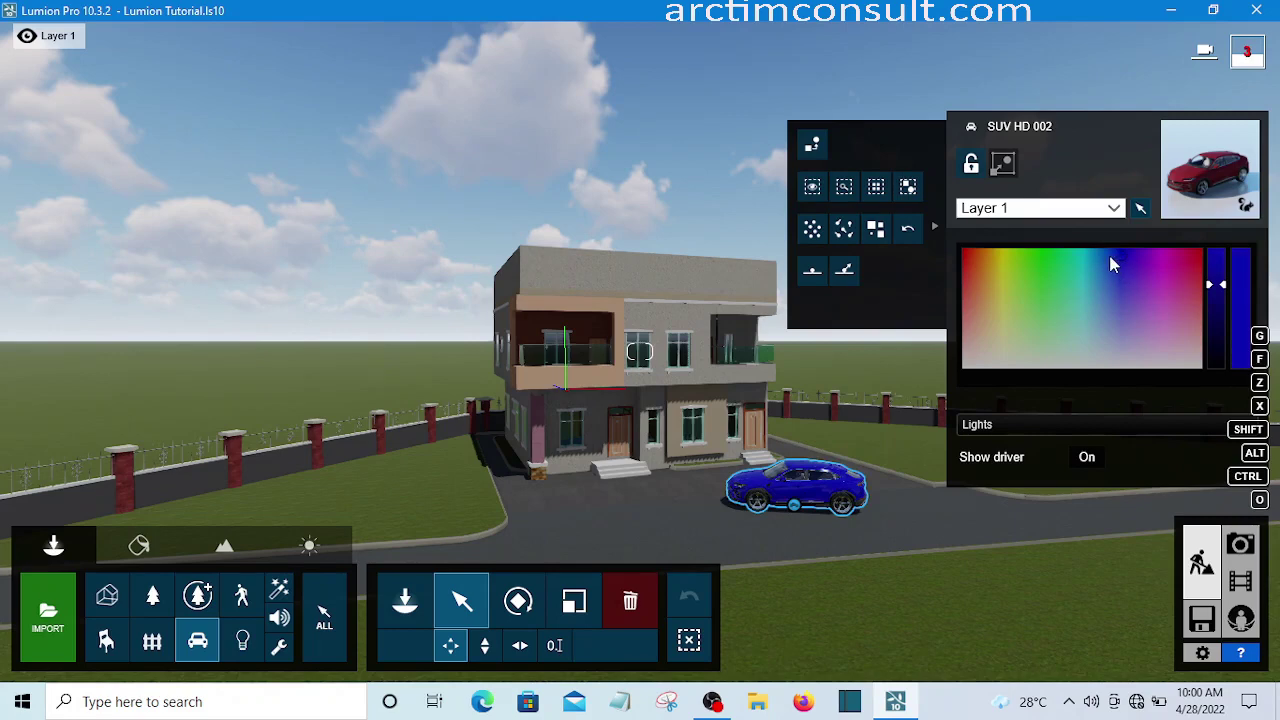
left_click(1109, 255)
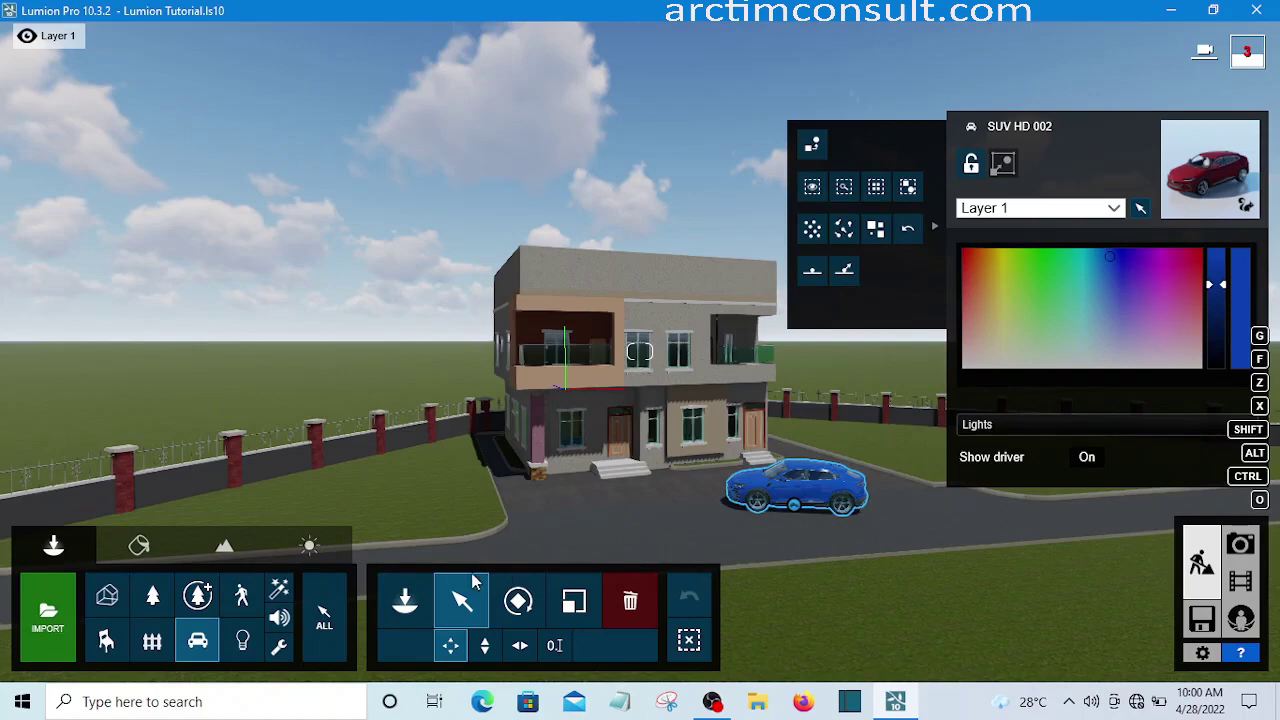
- Clear the vehicle search, look at page 2 of all transport objects, and return to the library's category view
left_click(404, 600)
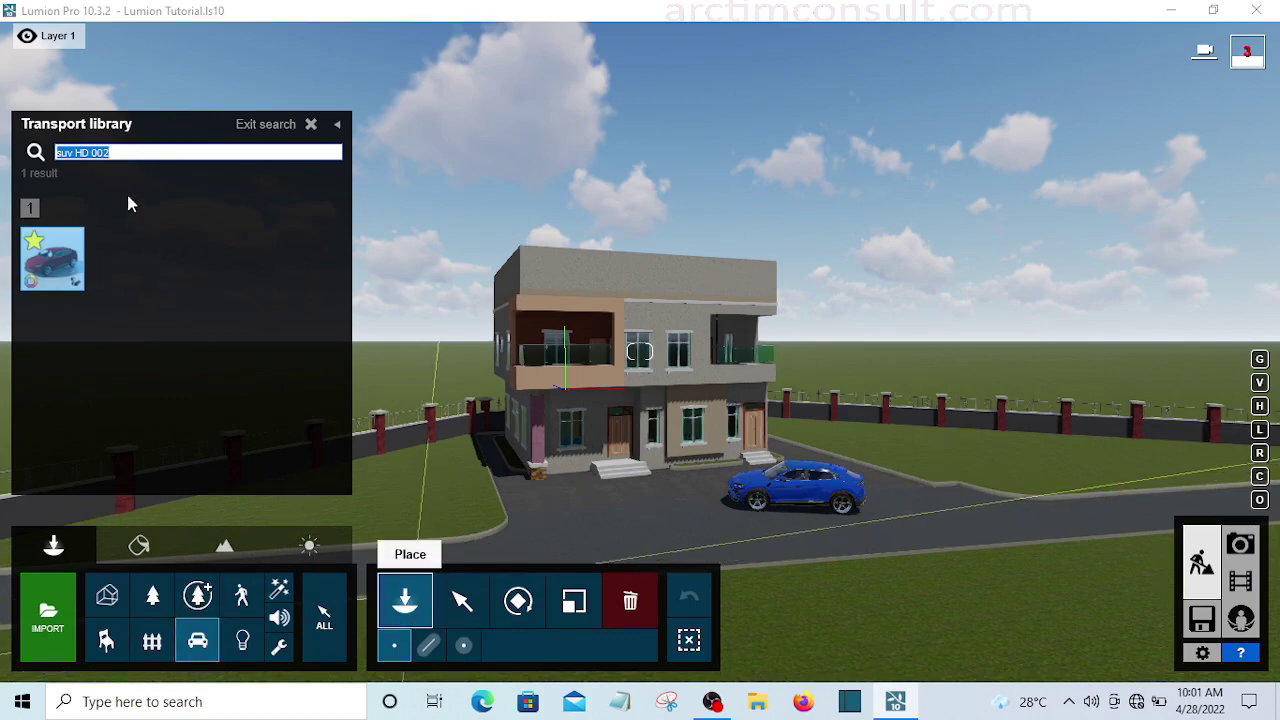
left_click_drag(109, 152, 62, 152)
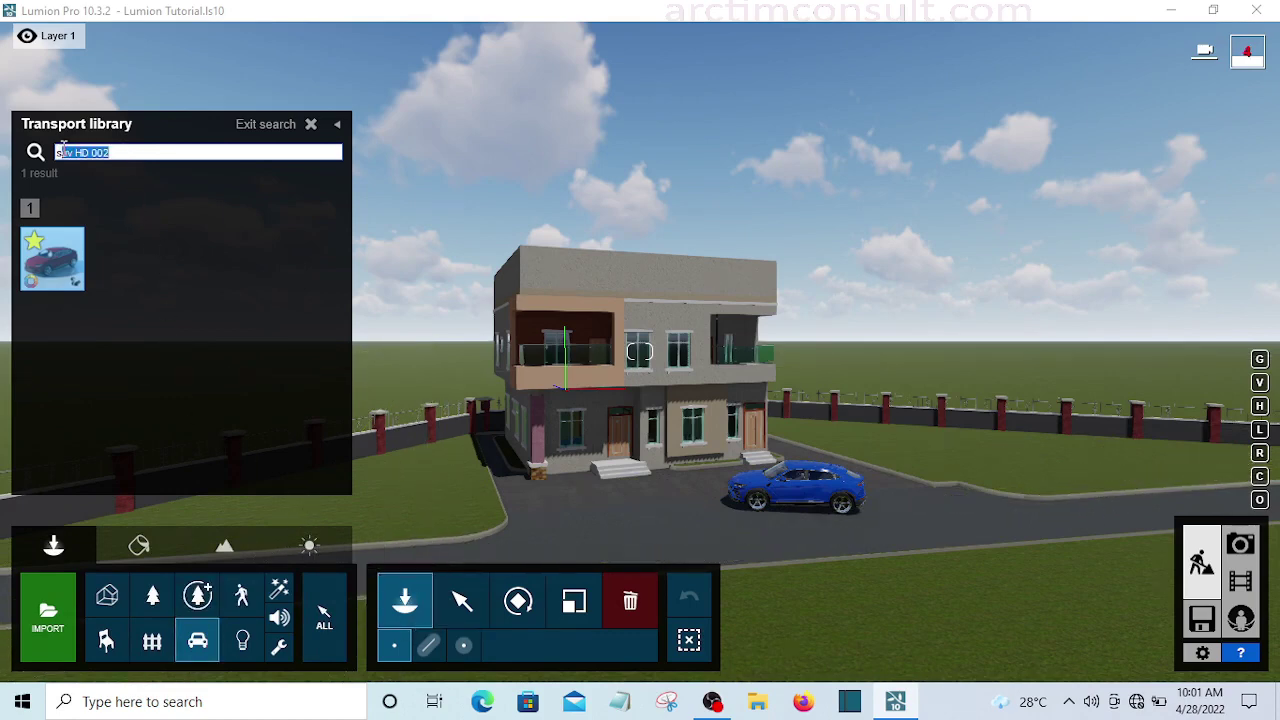
key("BackSpace")
key("BackSpace")
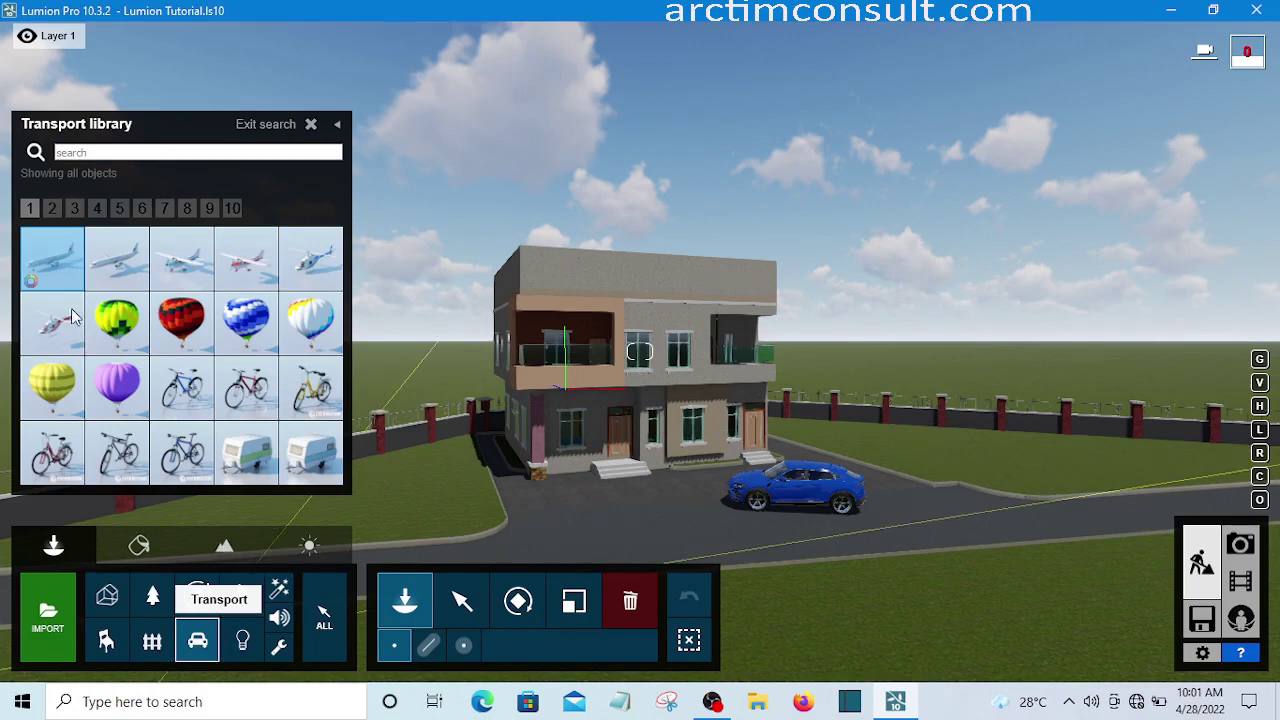
left_click(55, 207)
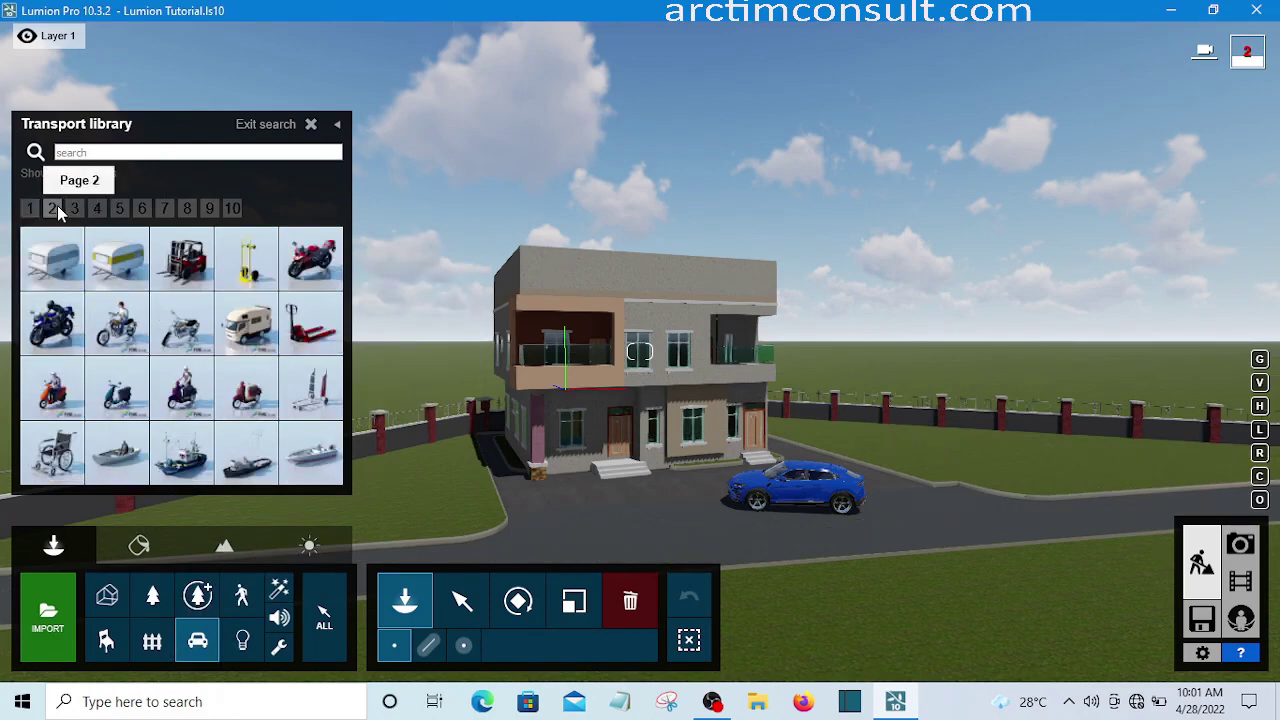
left_click(337, 131)
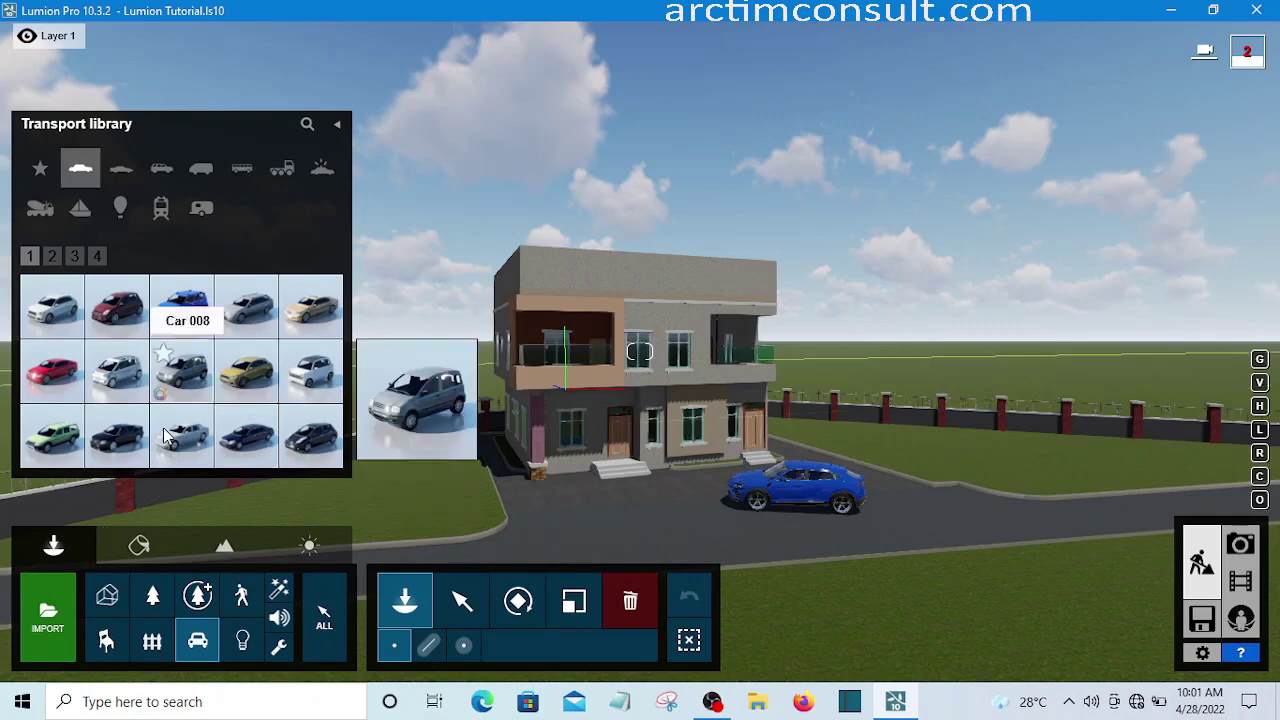
- Place the favourite car hd 014 on the driveway in front of the house, beside the blue SUV
left_click(40, 170)
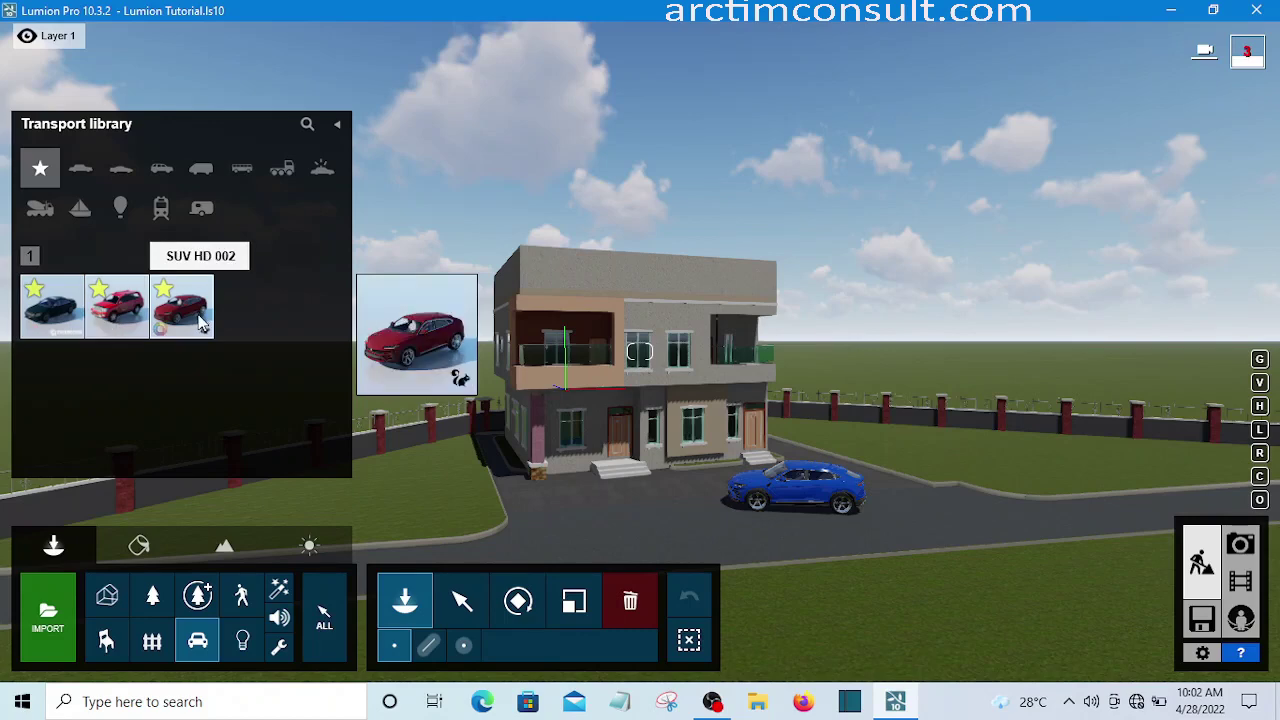
left_click(53, 318)
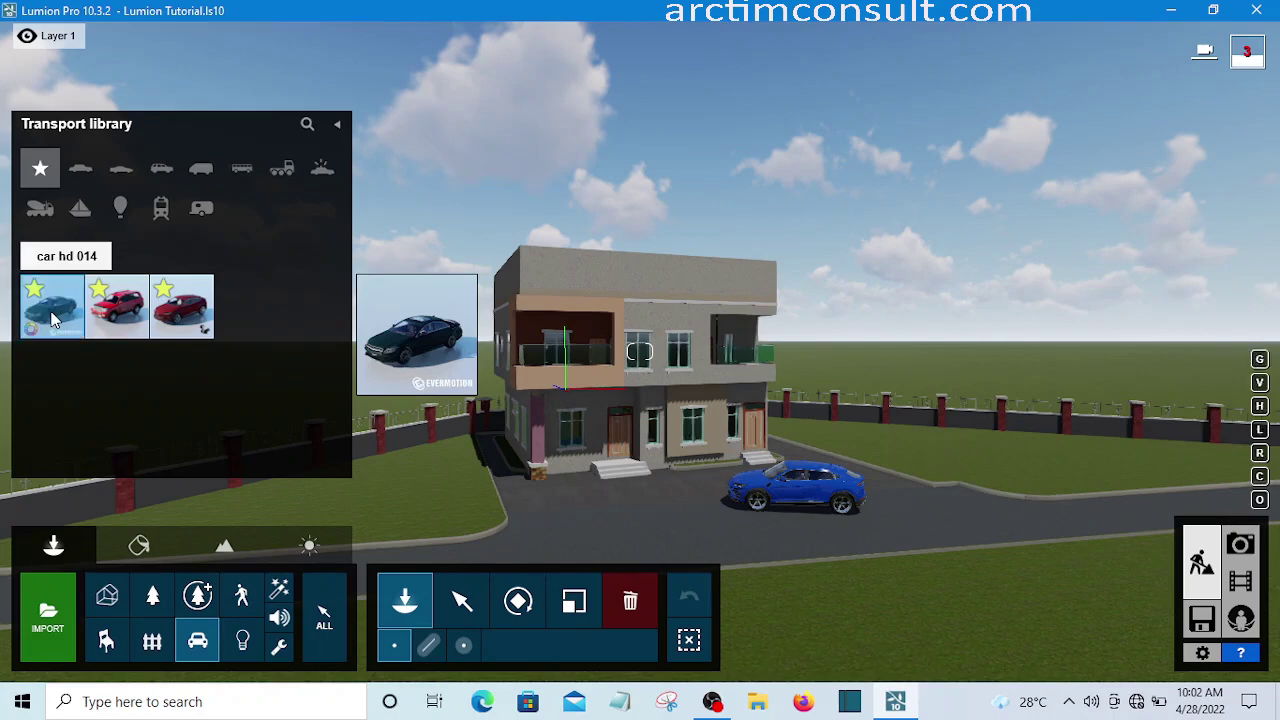
left_click(602, 538)
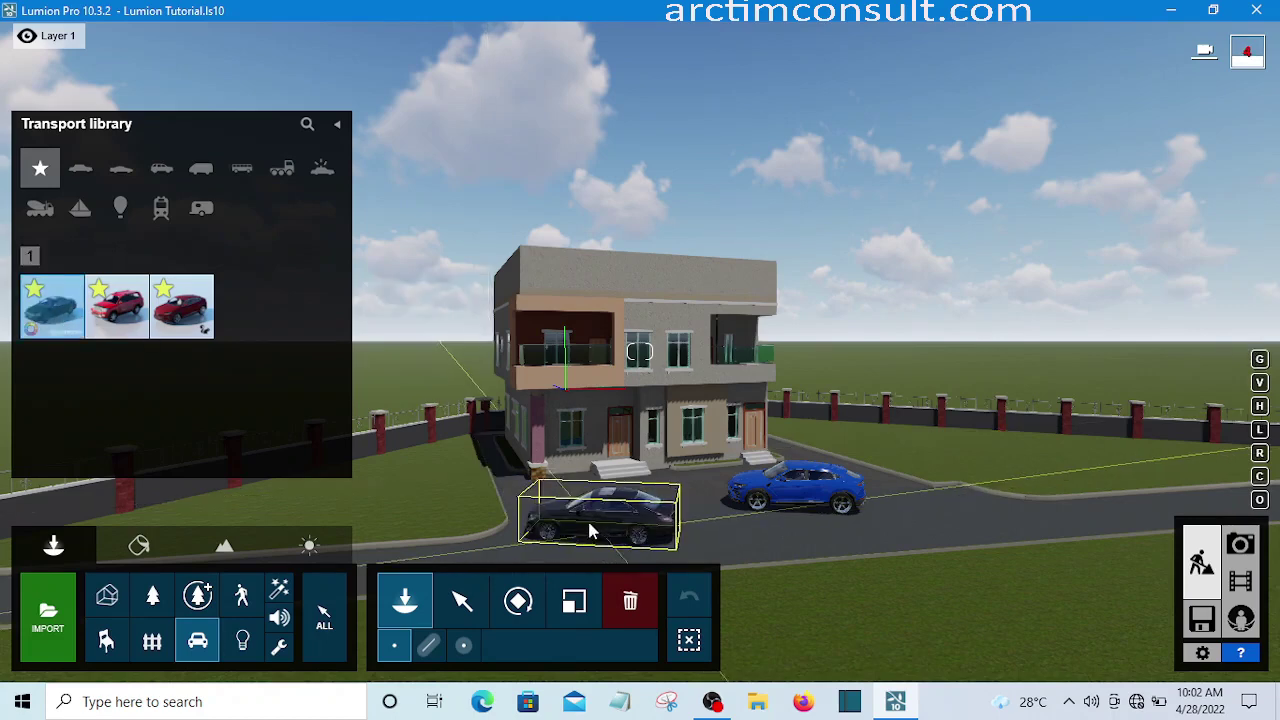
left_click(588, 523)
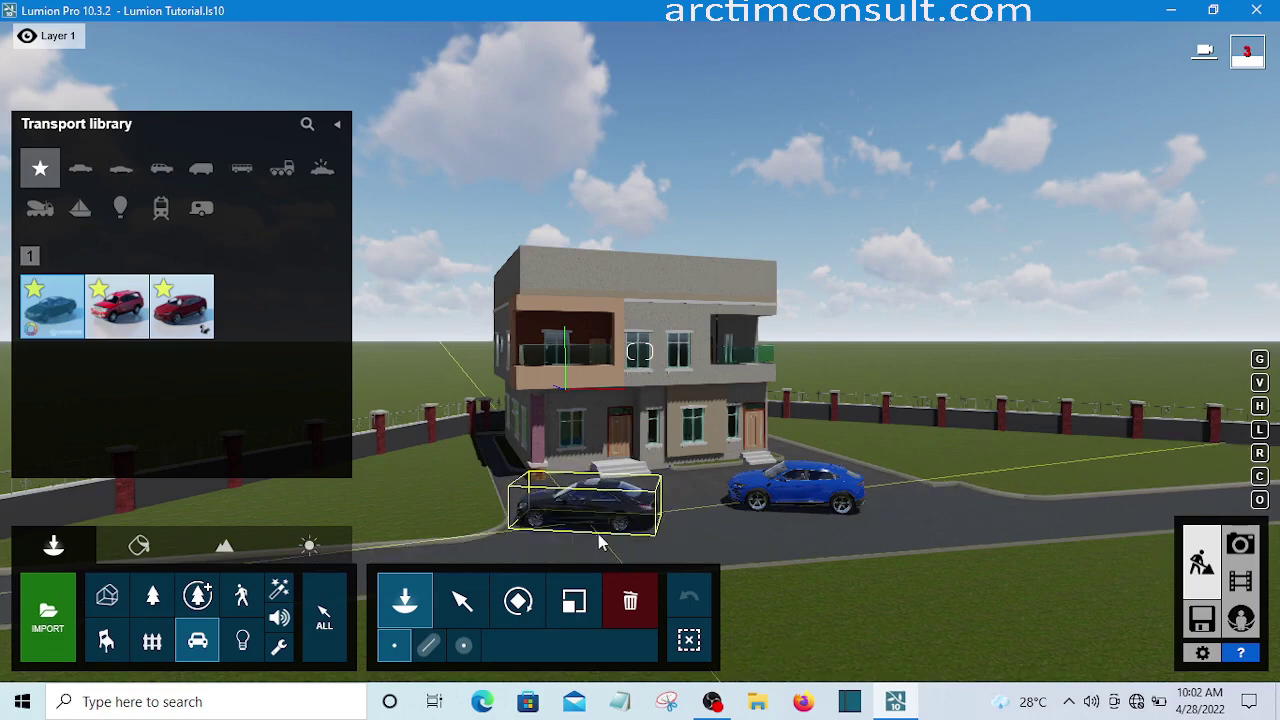
mouse_move(617, 558)
left_mouse_down()
mouse_move(595, 531)
mouse_move(573, 554)
mouse_move(617, 546)
mouse_move(622, 558)
left_mouse_up()
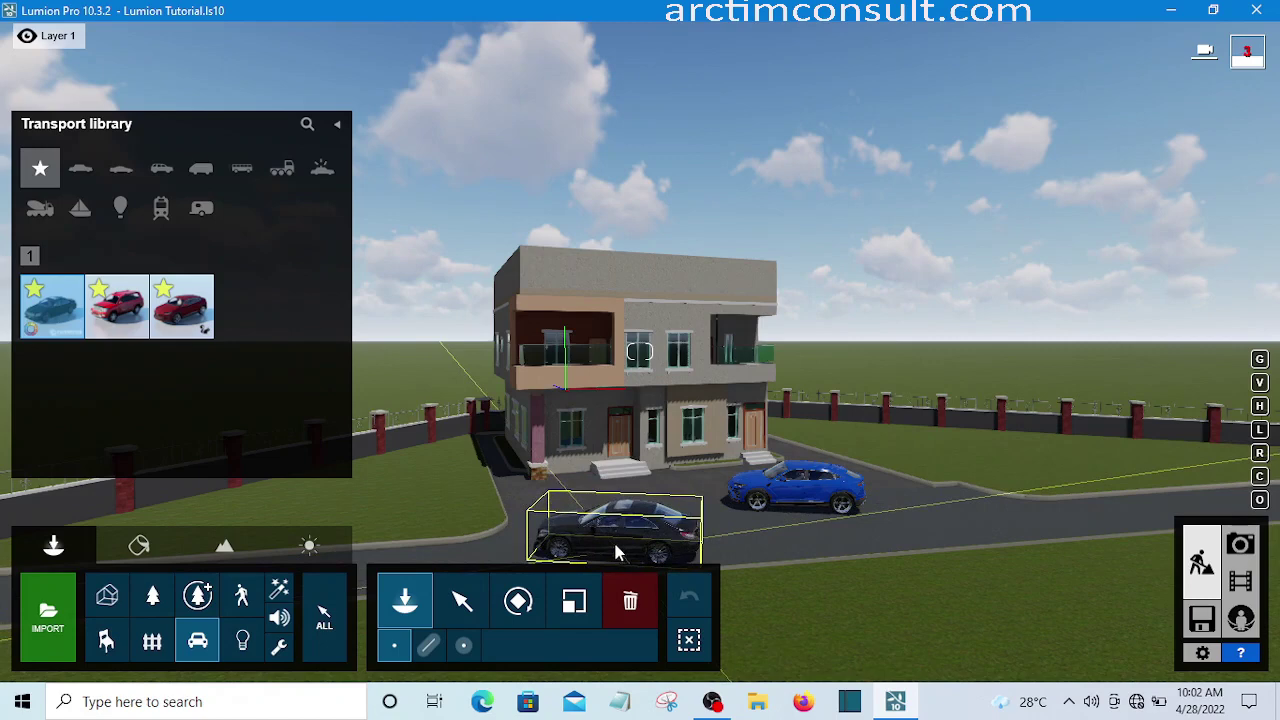
- Move the black car horizontally across the driveway, closer to the house's left-hand entrance steps
left_click(461, 600)
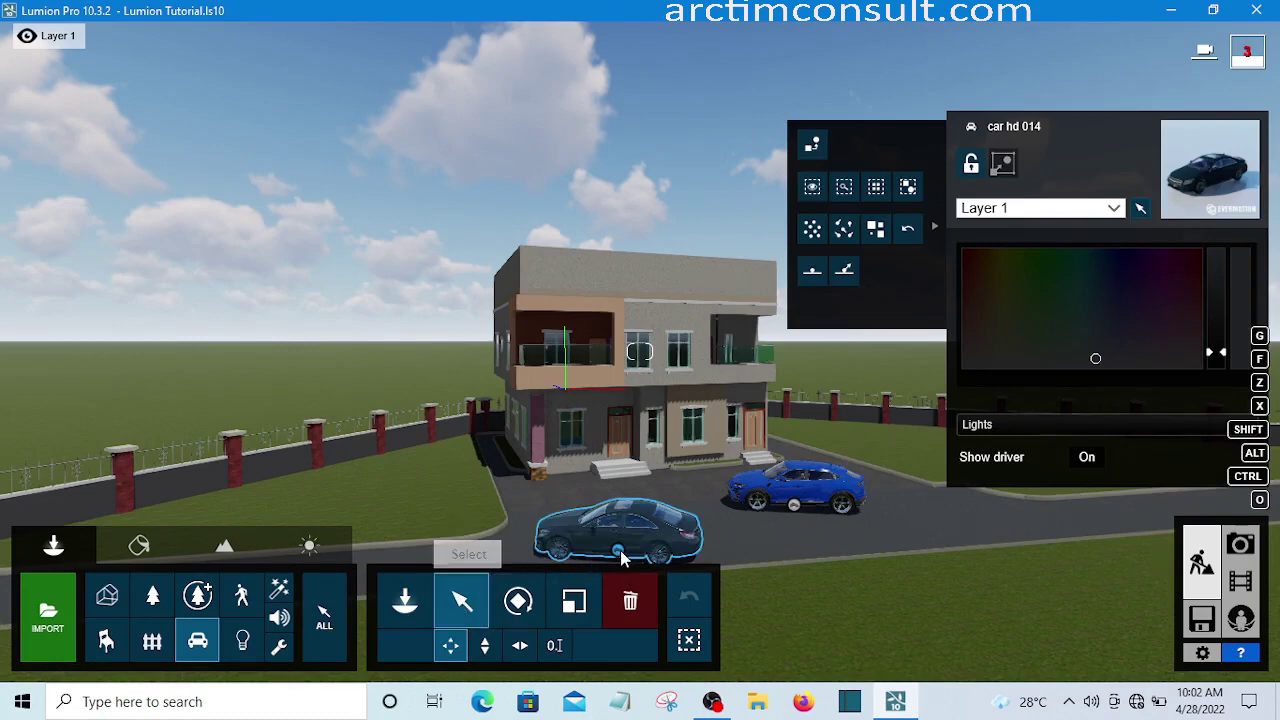
mouse_move(620, 551)
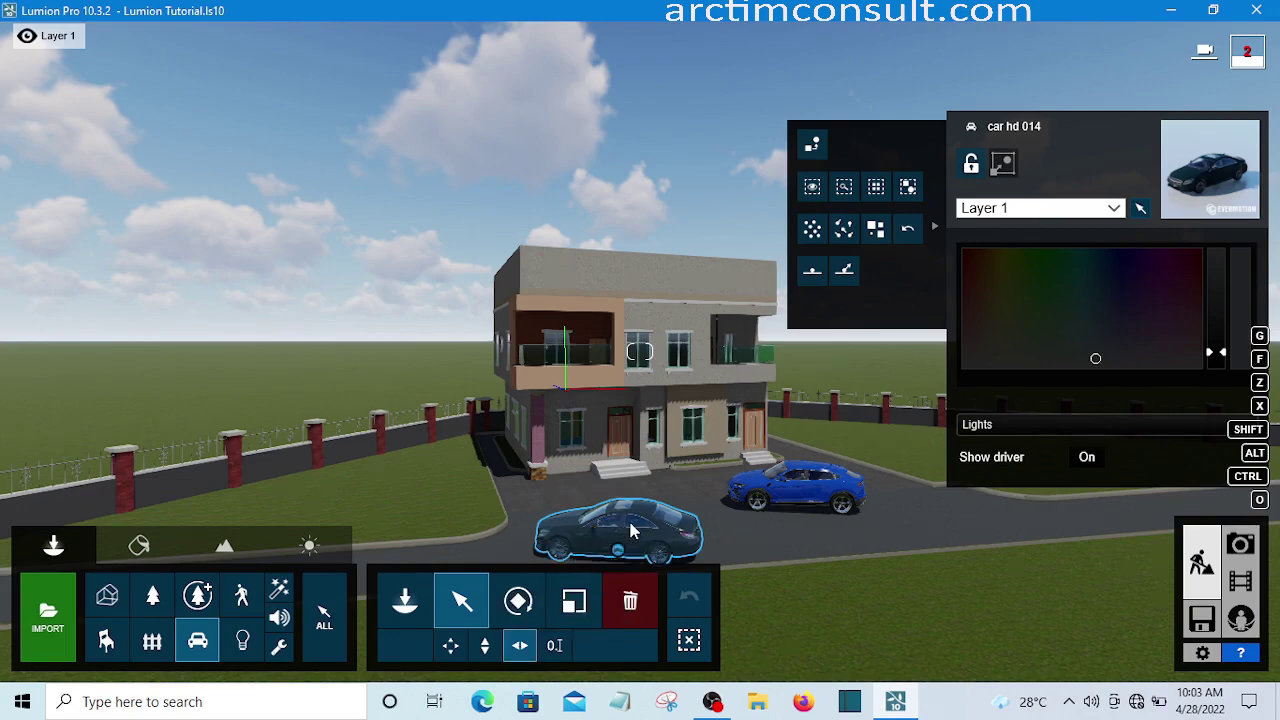
left_click_drag(631, 530, 629, 530)
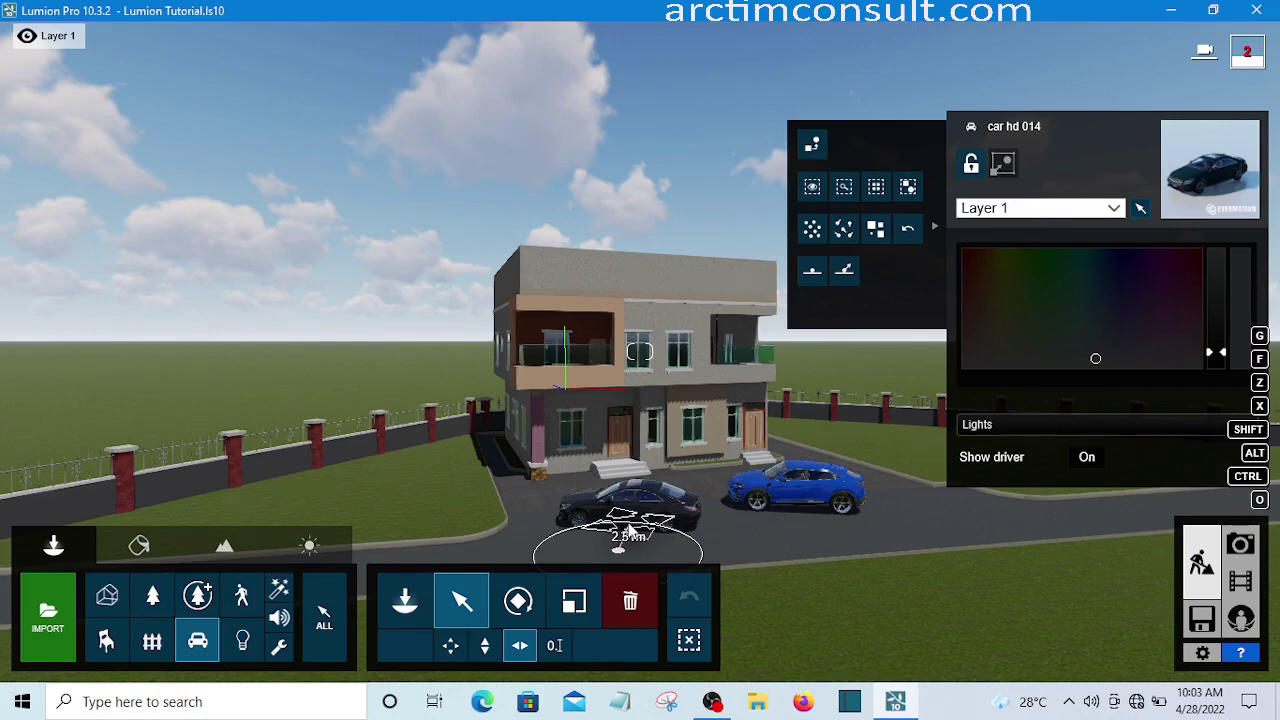
- Select the black car and raise its Lights setting to about a third of the range
left_click(463, 606)
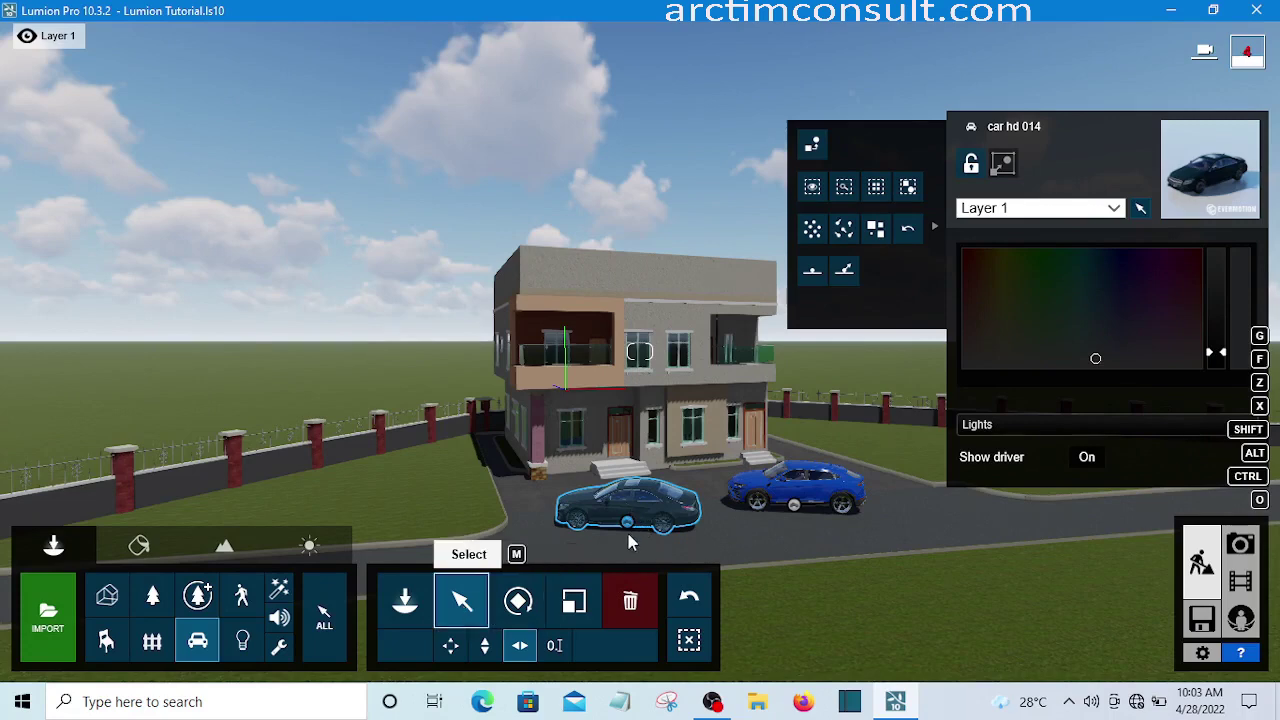
left_click(626, 526)
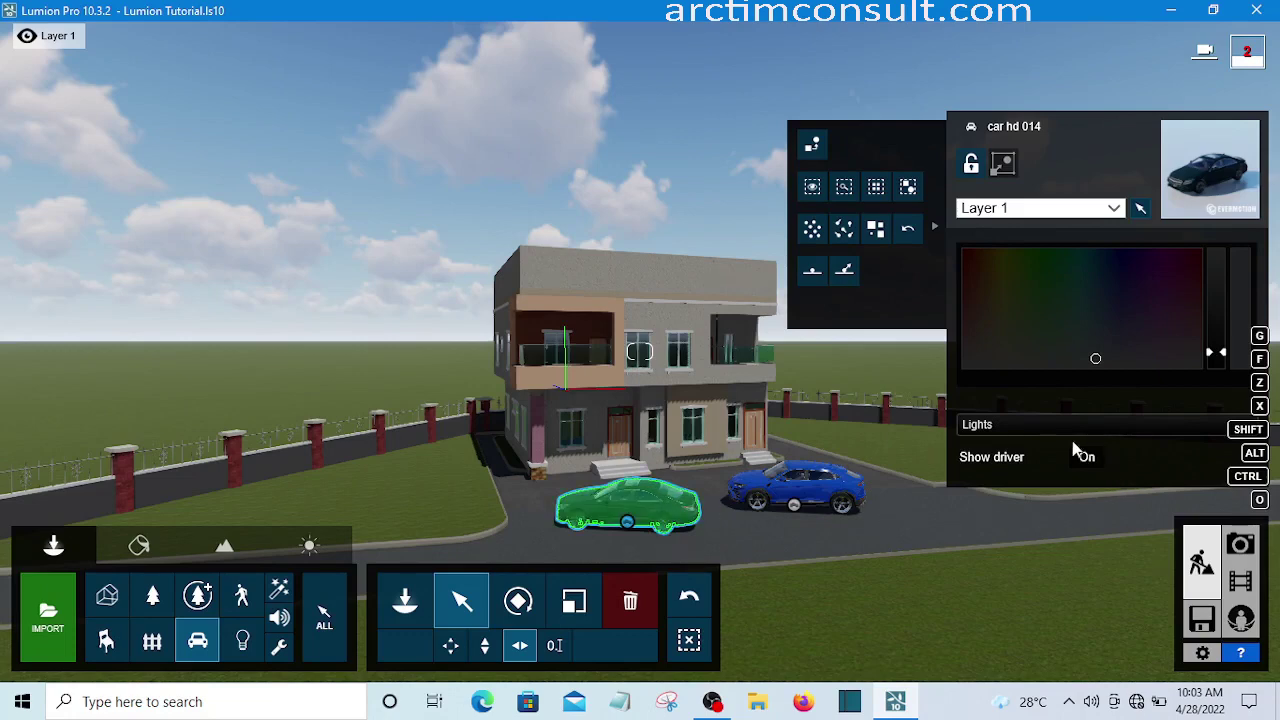
mouse_move(967, 424)
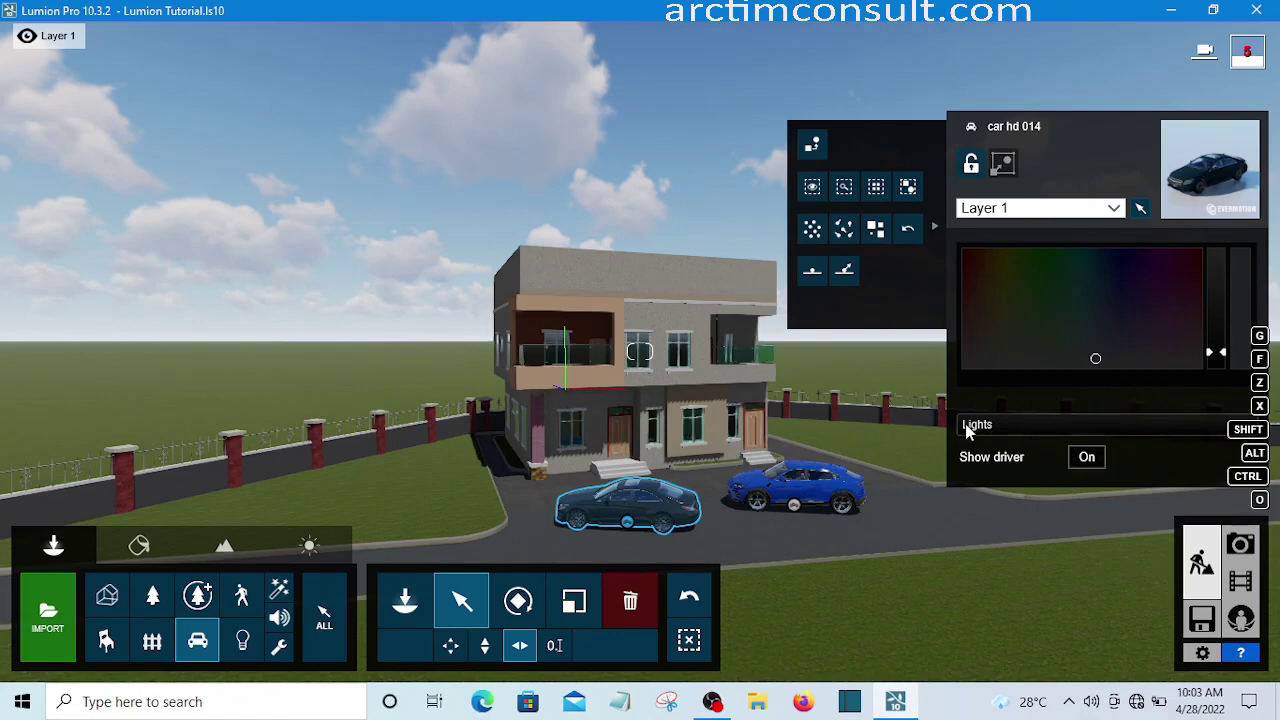
left_click(1052, 430)
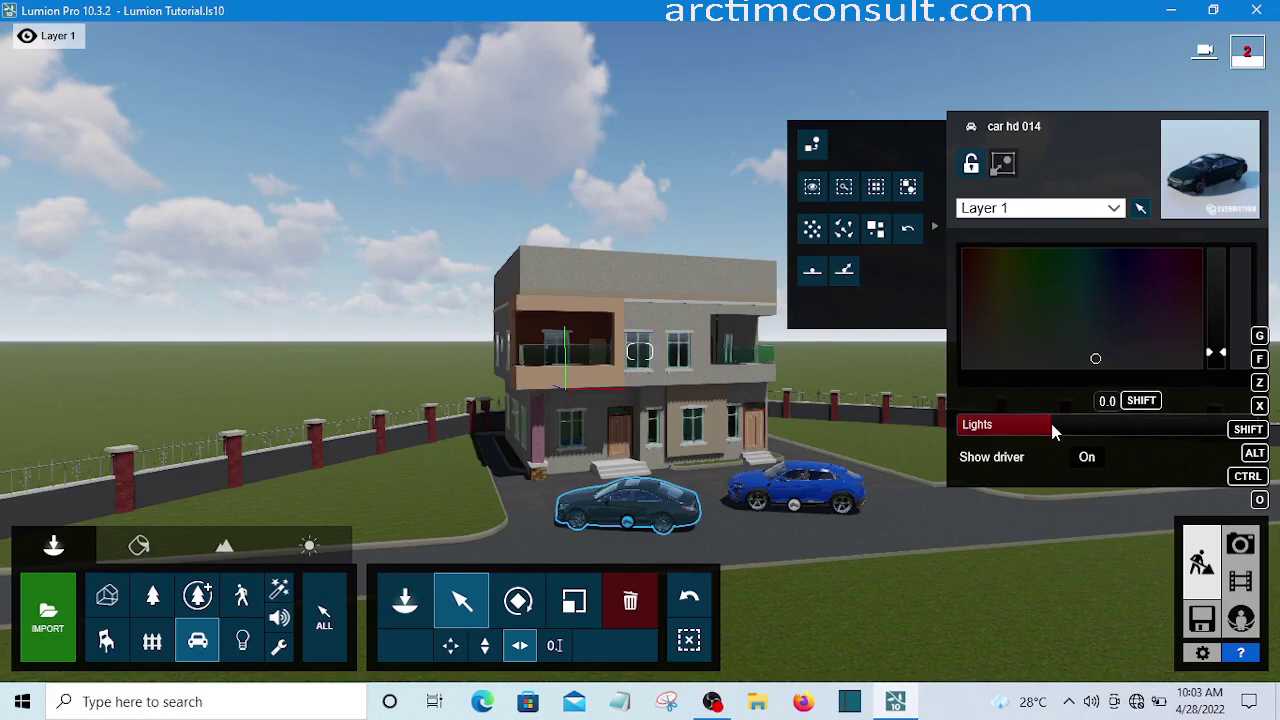
- Raise the black car's Lights setting further, settling at about half of the range
left_click(1142, 432)
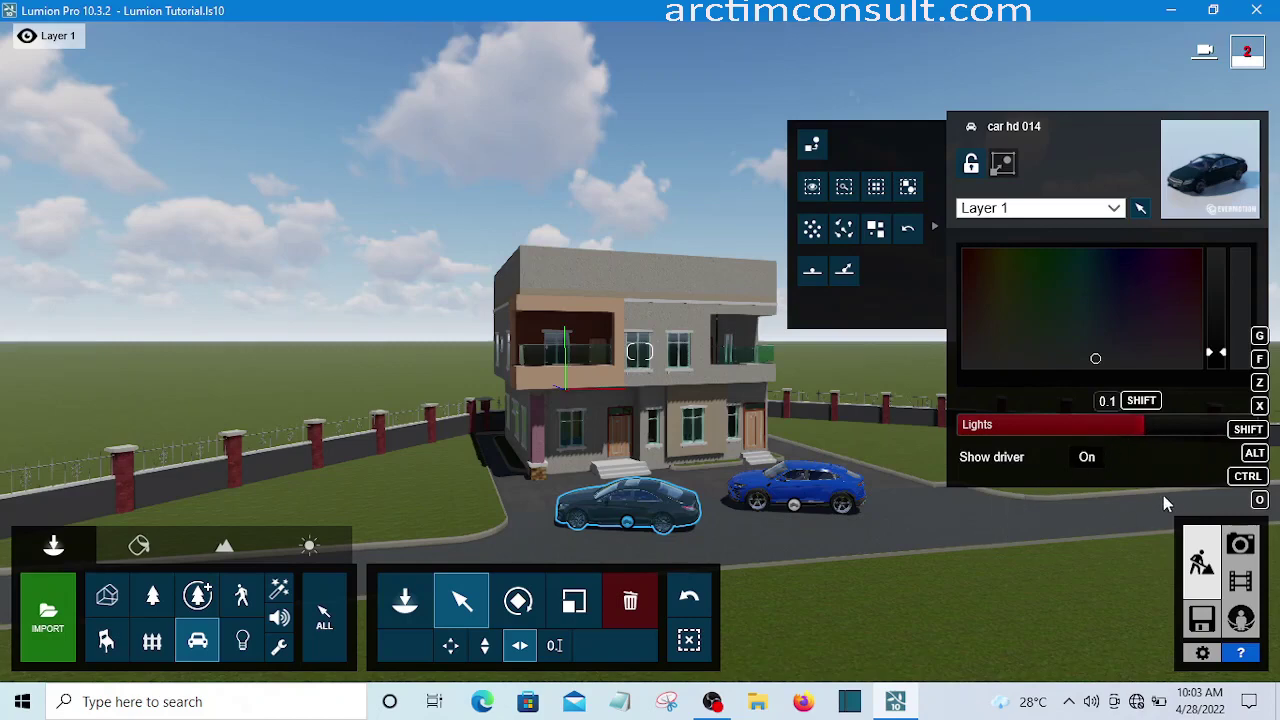
left_click(1133, 423)
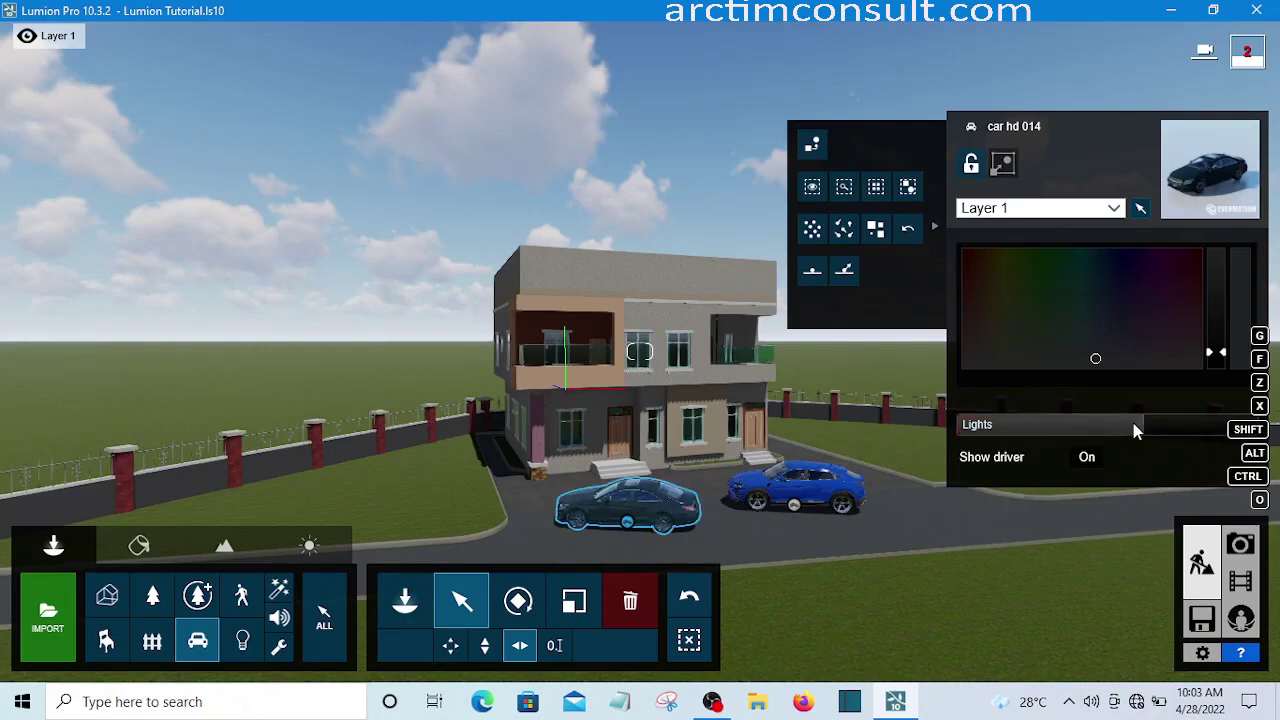
left_click(1091, 423)
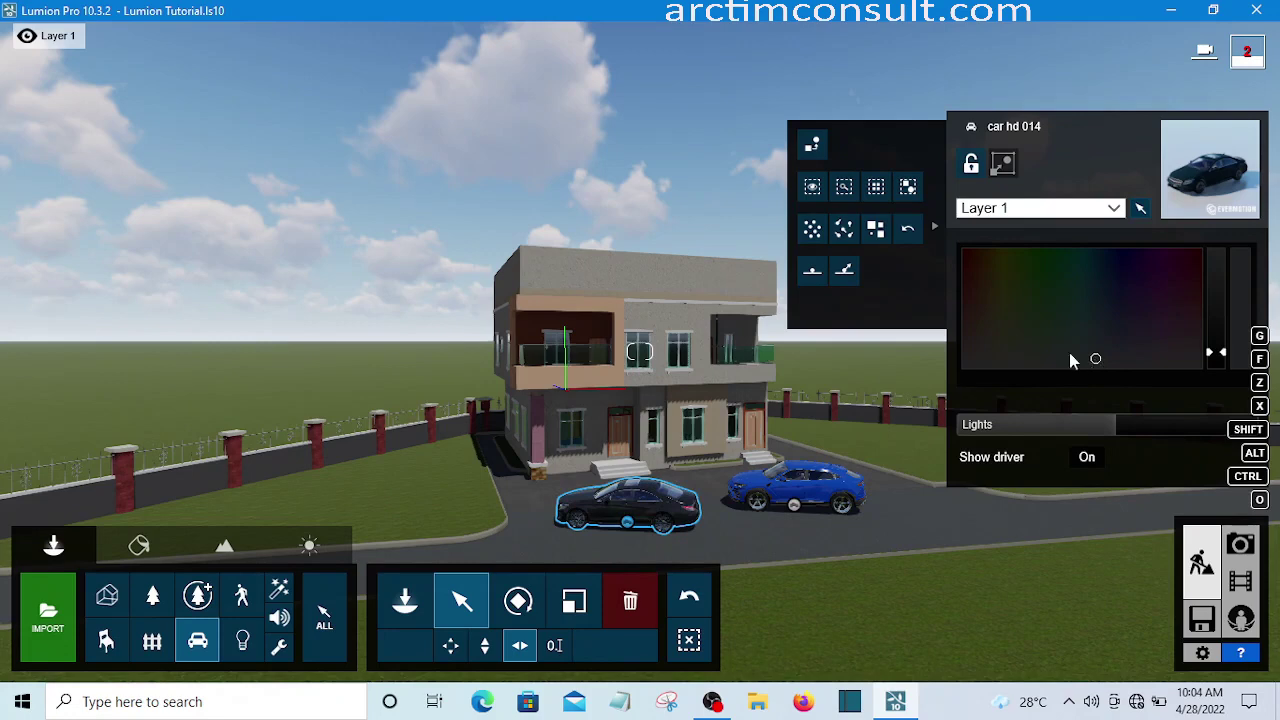
- Recolour the black car on the driveway, trying green before settling on a golden yellow, with the colour brightness raised to about mid-range
left_click(1075, 282)
left_click_drag(1213, 357, 1215, 313)
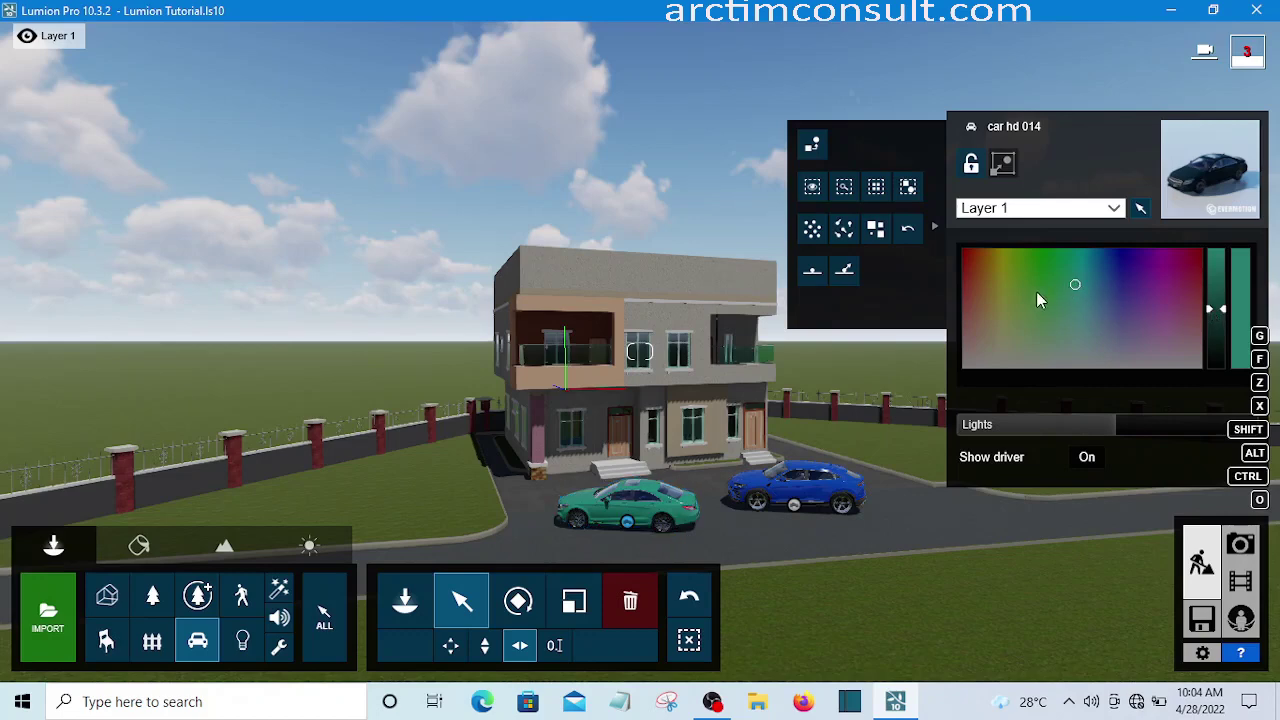
left_click(1007, 301)
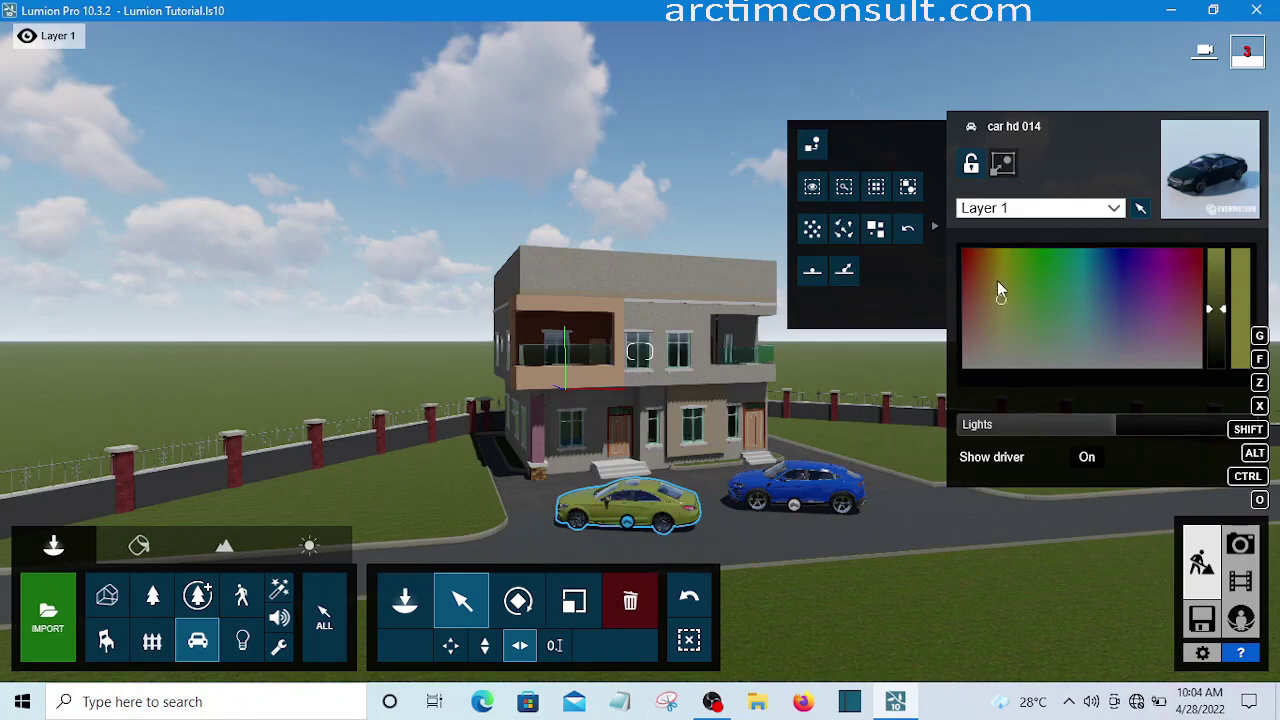
left_click_drag(1001, 273, 1002, 279)
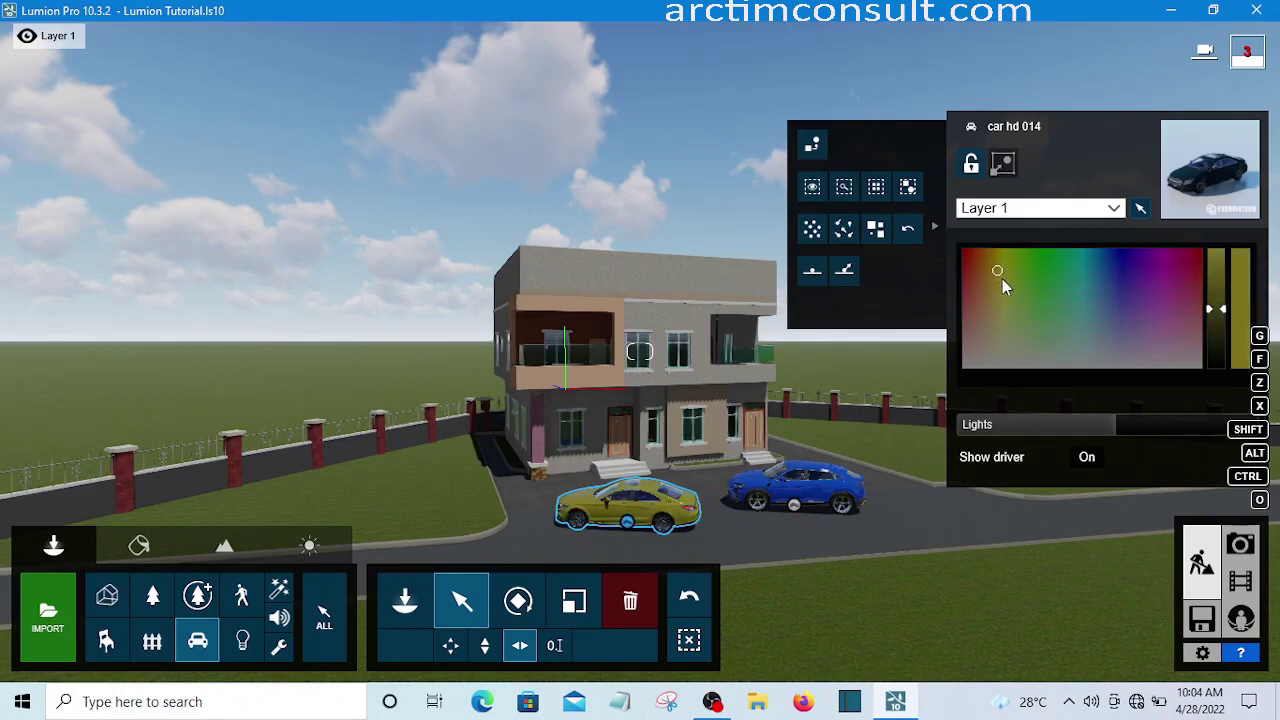